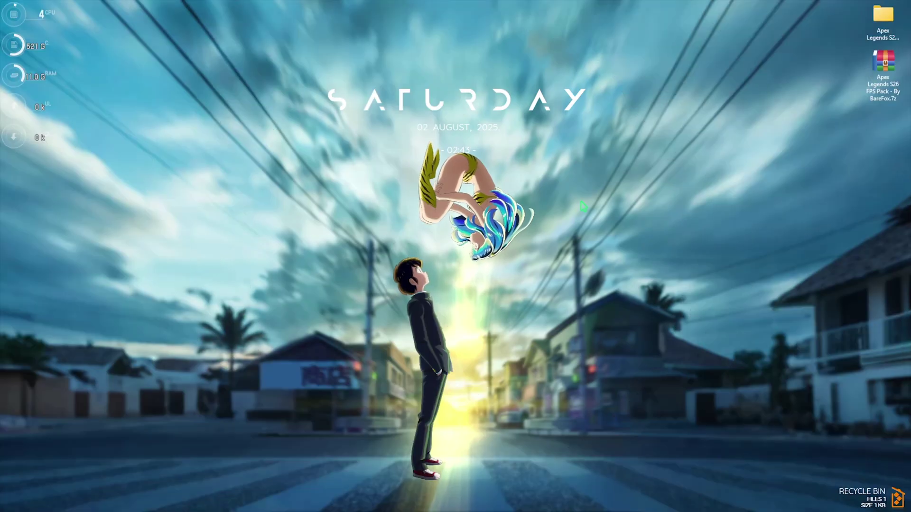
# - Launch Settings from Start search, check Gaming > Game Bar, then open Game Mode to confirm it's On
pyautogui.press('super')
pyautogui.write('settings')
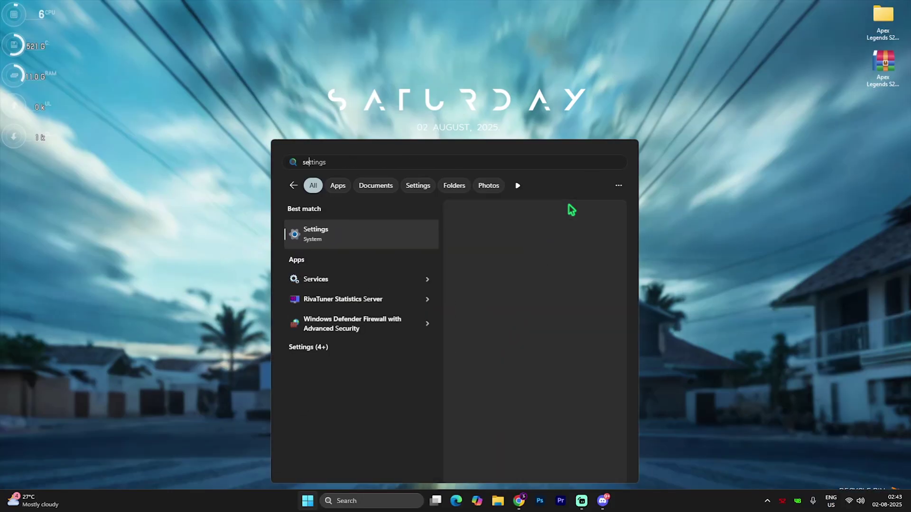
pyautogui.press('Return')
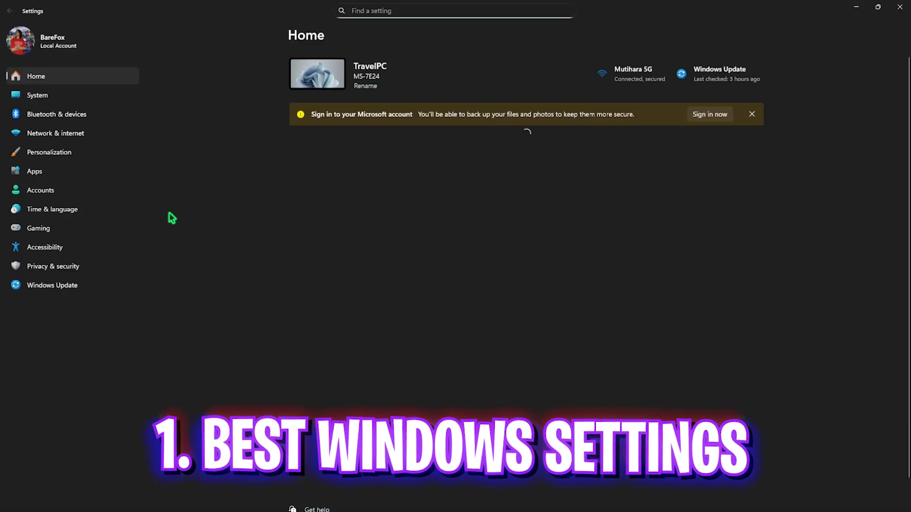
pyautogui.click(69, 232)
pyautogui.click(389, 76)
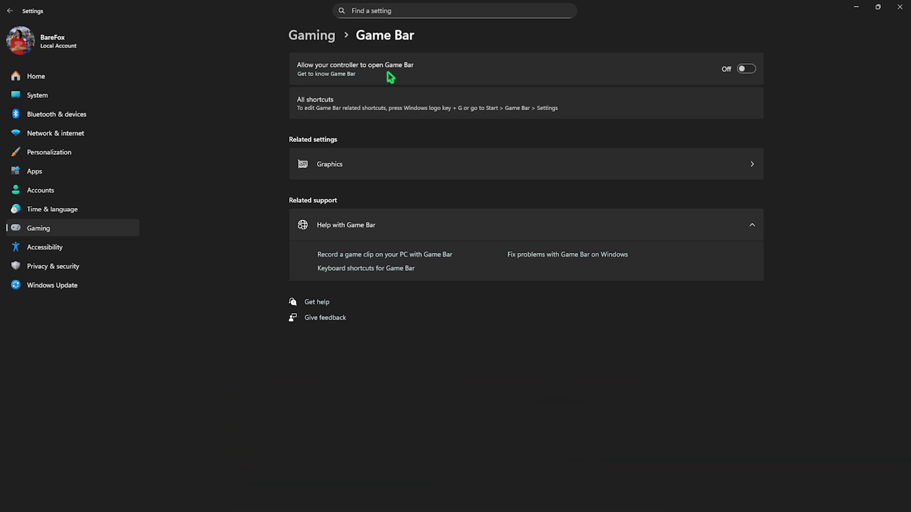
pyautogui.click(318, 39)
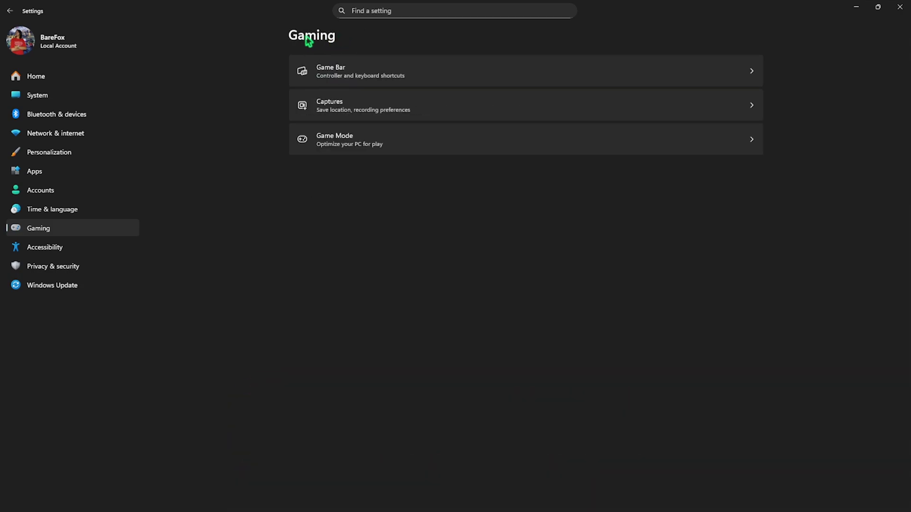
pyautogui.click(350, 137)
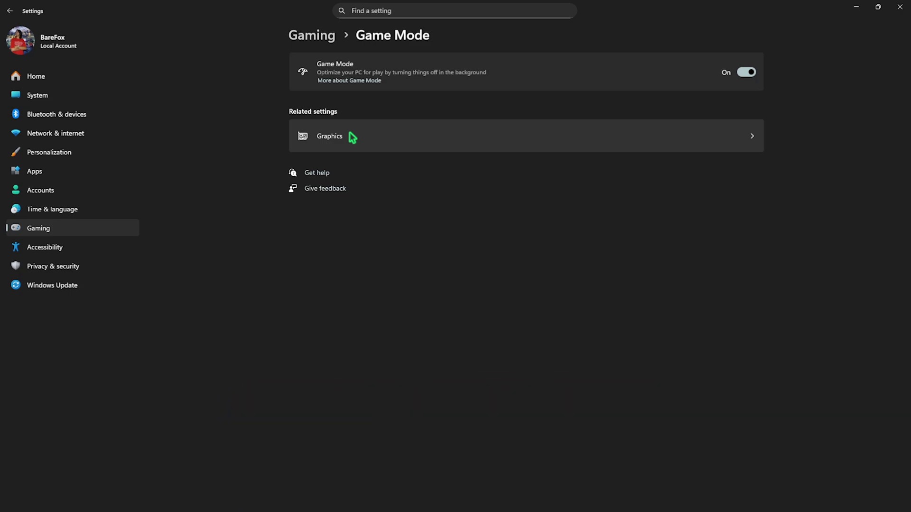
# - On the Graphics page, keep AMD Radeon RX 6600 XT as the default high-performance GPU
pyautogui.click(354, 137)
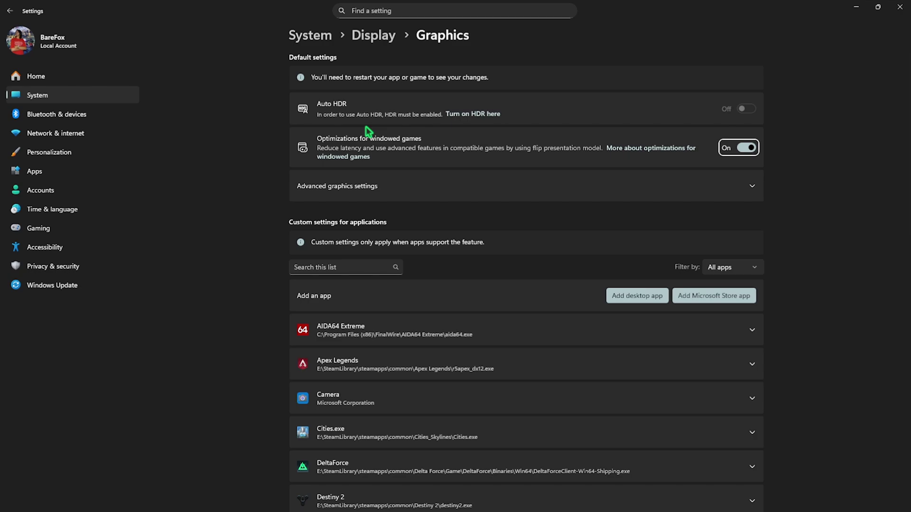
pyautogui.click(342, 199)
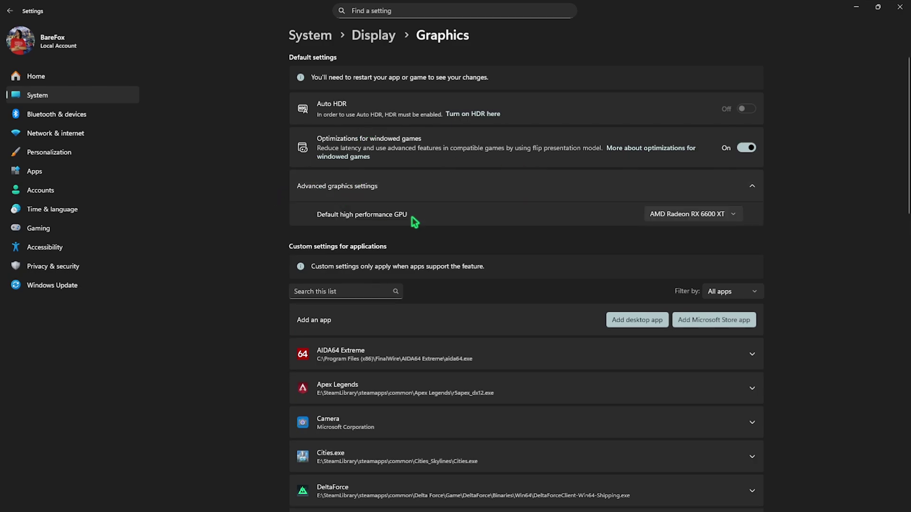
pyautogui.click(678, 216)
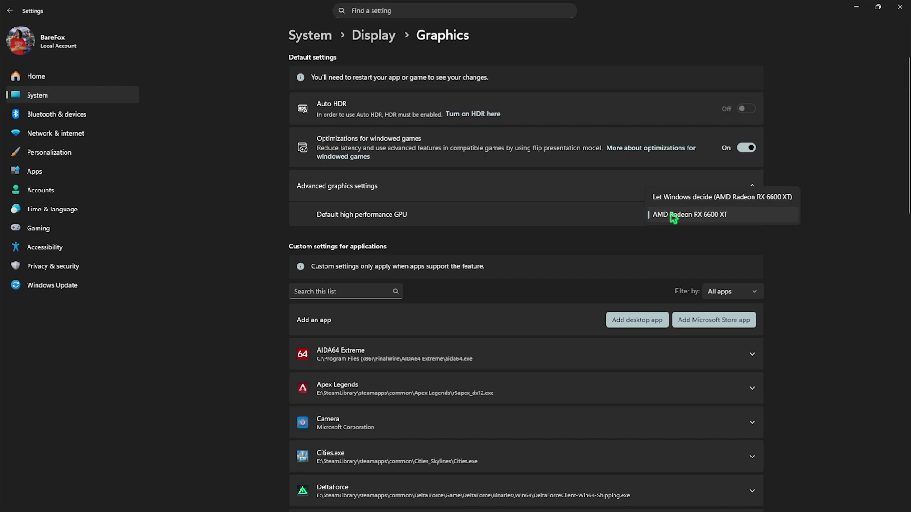
pyautogui.click(621, 214)
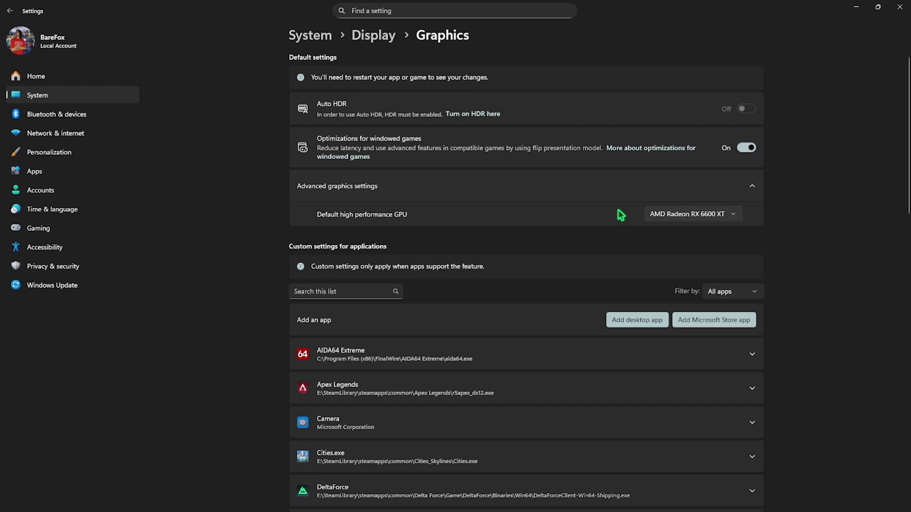
# - Add r5apex_dx12.exe from the Apex Legends folder to the Graphics app list
pyautogui.scroll(-4, 621, 215)
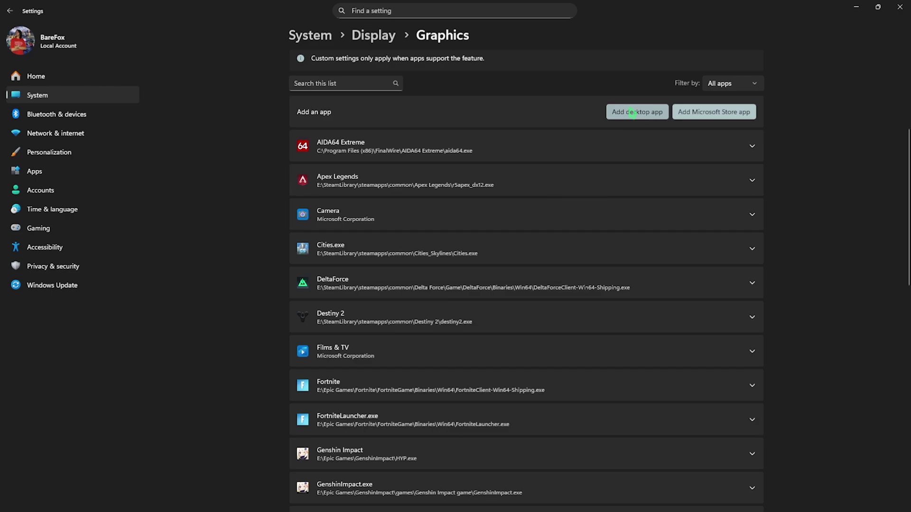
pyautogui.click(633, 112)
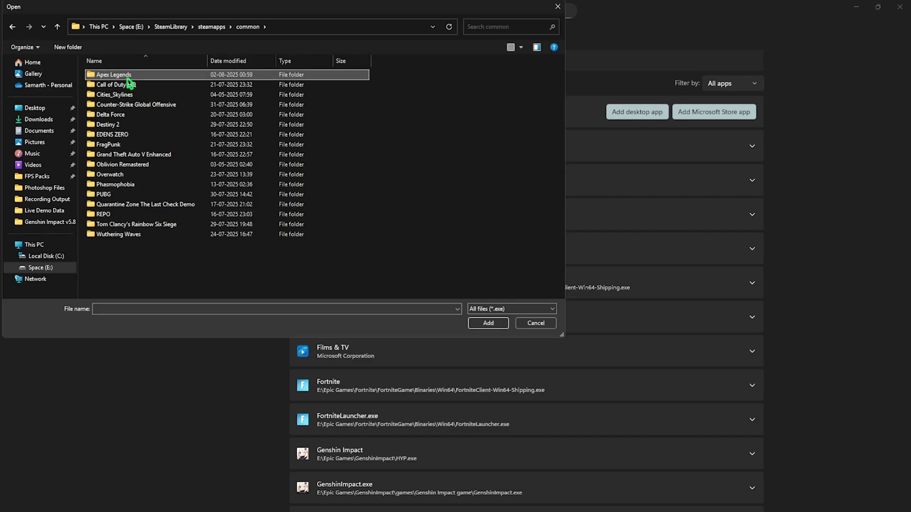
pyautogui.doubleClick(128, 77)
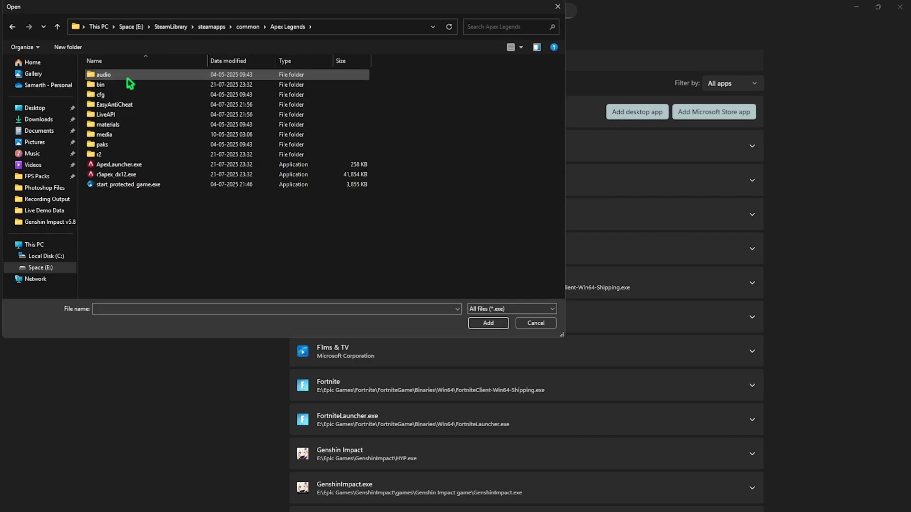
pyautogui.click(133, 175)
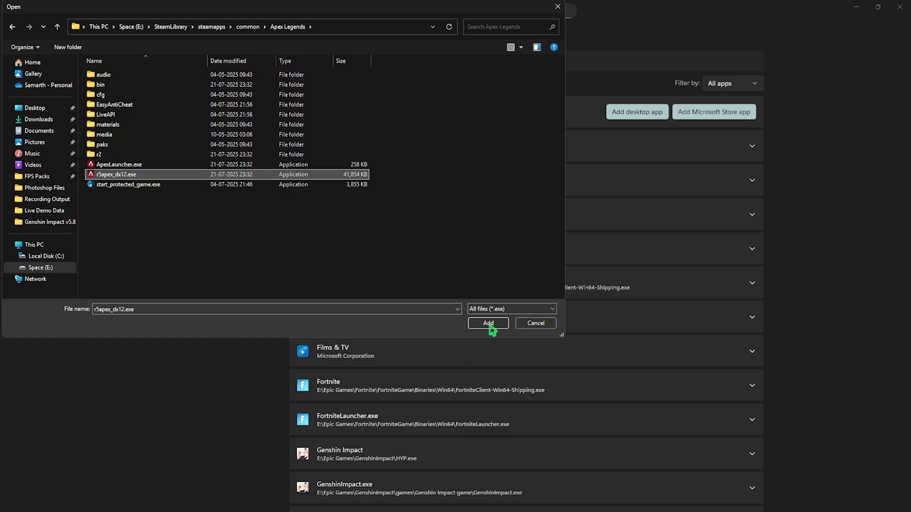
pyautogui.click(488, 323)
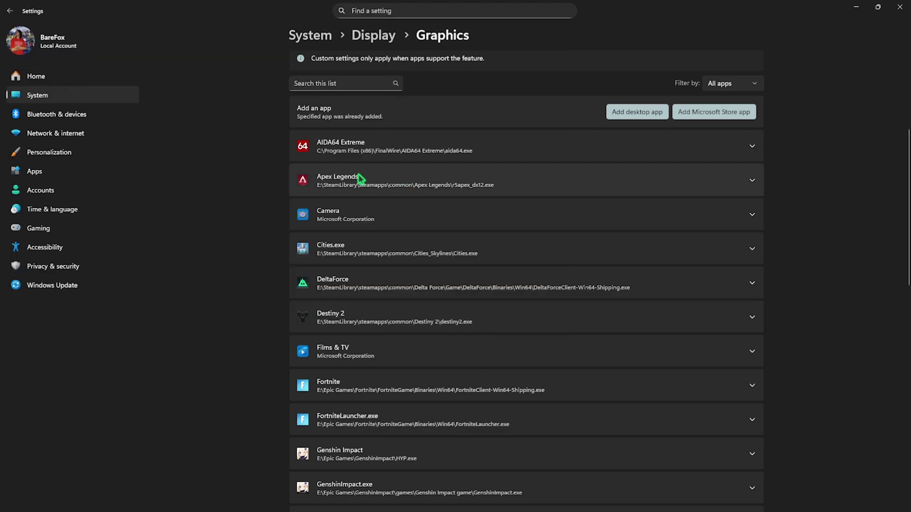
# - Set Apex Legends' GPU preference to High Performance (AMD Radeon RX 6600 XT)
pyautogui.click(357, 178)
pyautogui.click(687, 214)
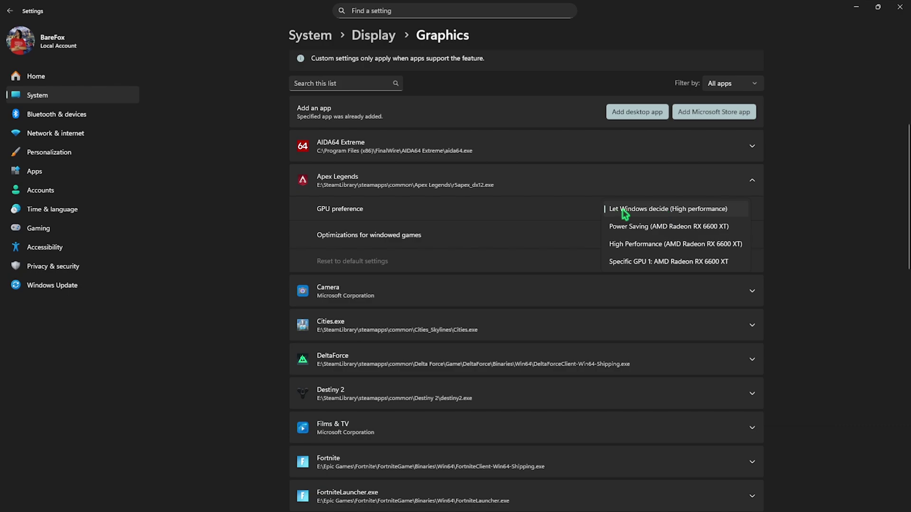
pyautogui.click(641, 244)
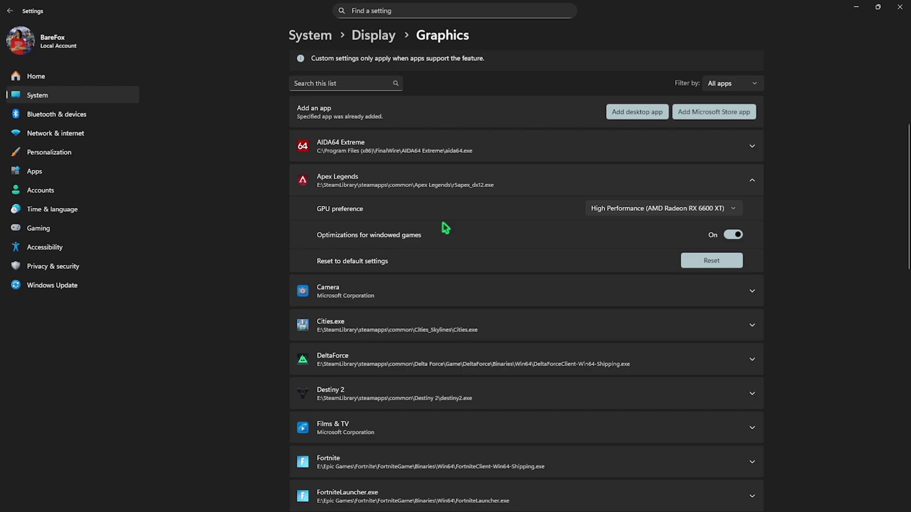
# - From Settings Home, search 'Memor' and open the Core isolation page
pyautogui.click(37, 77)
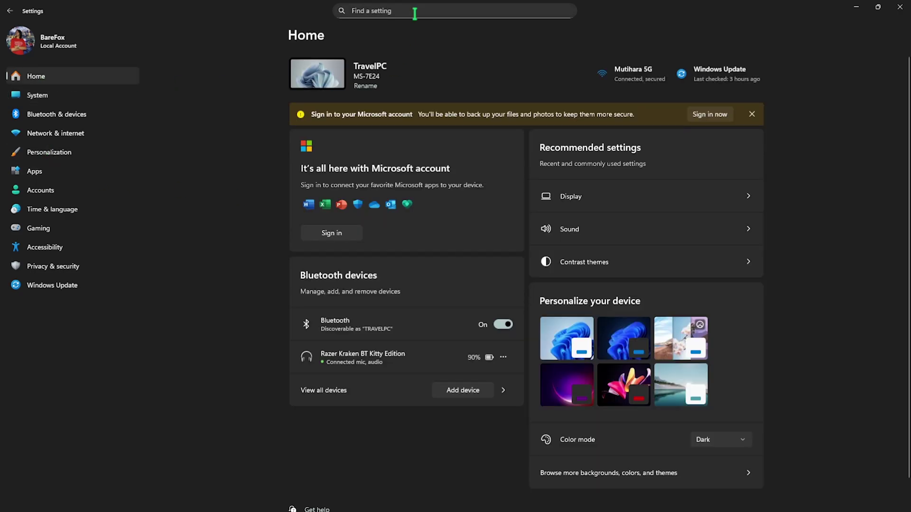
pyautogui.click(415, 13)
pyautogui.write('Memo')
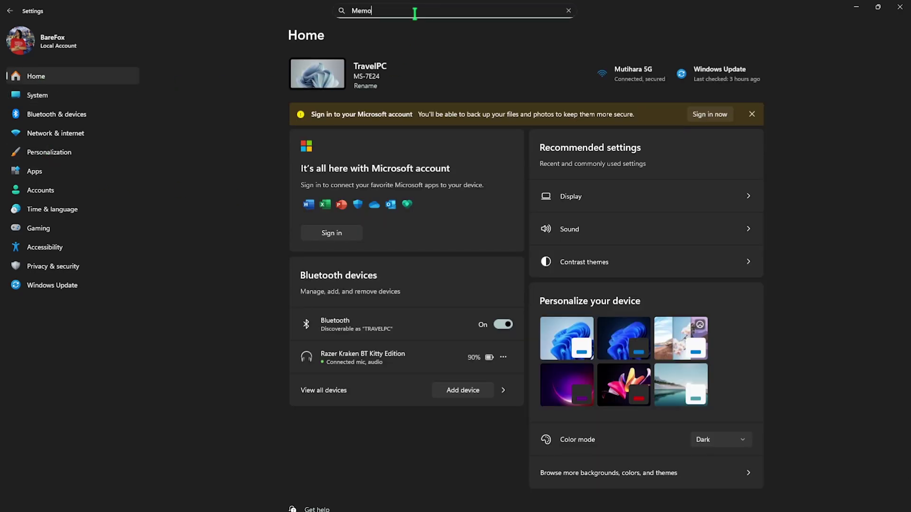
pyautogui.write('ry')
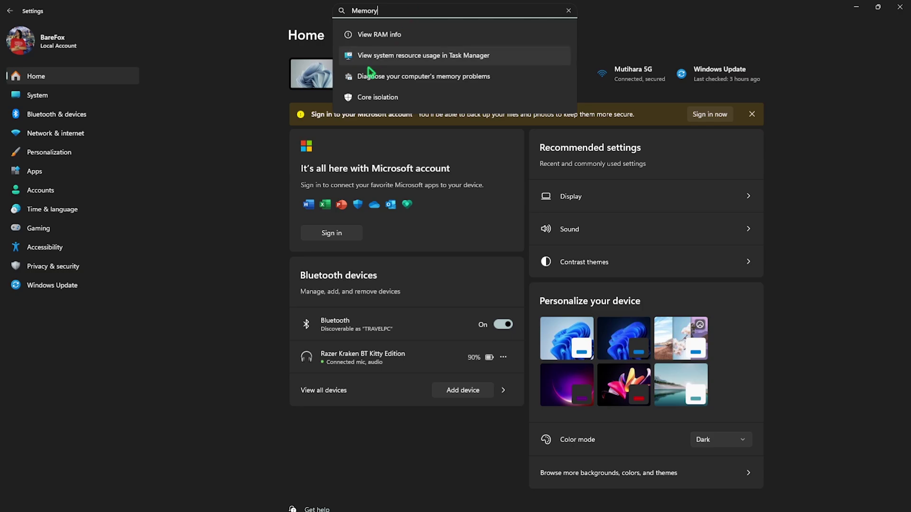
pyautogui.click(383, 101)
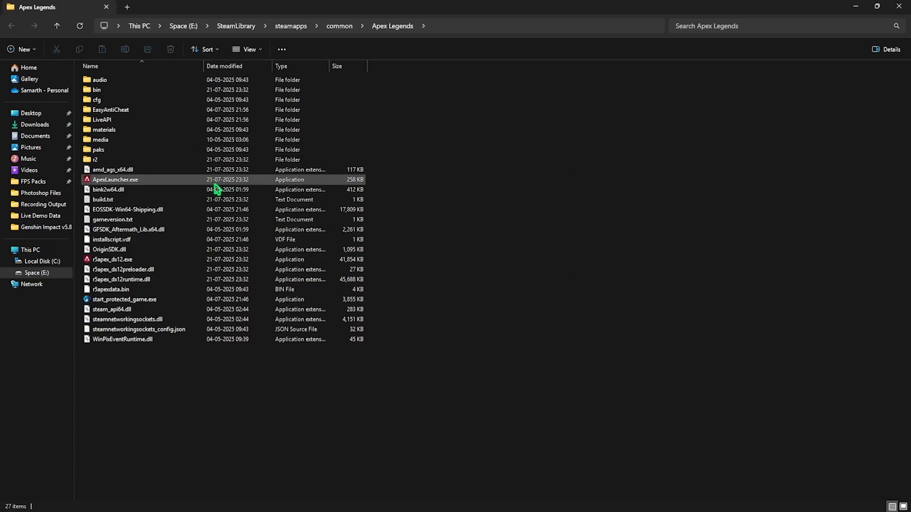
# - Enable Disable fullscreen optimizations in r5apex_dx12.exe's Compatibility properties and apply it
pyautogui.click(149, 260)
pyautogui.rightClick(149, 261)
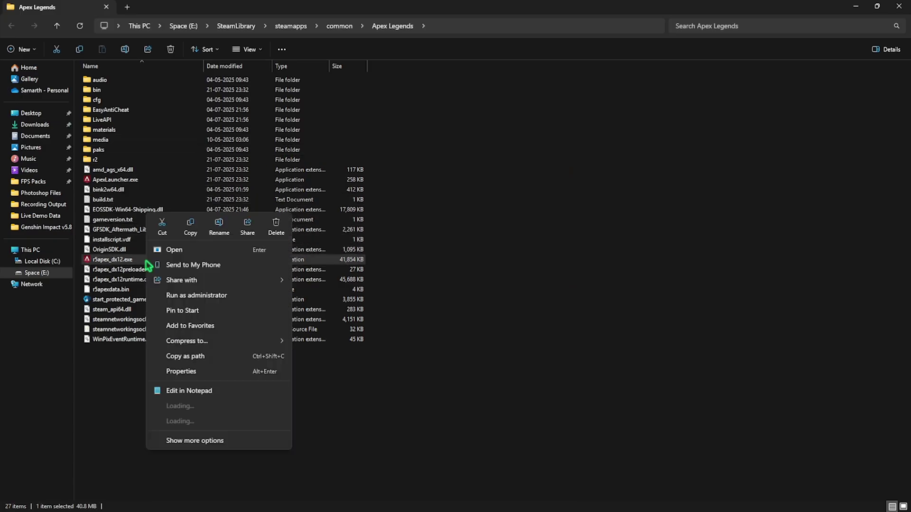
pyautogui.click(174, 372)
pyautogui.click(229, 290)
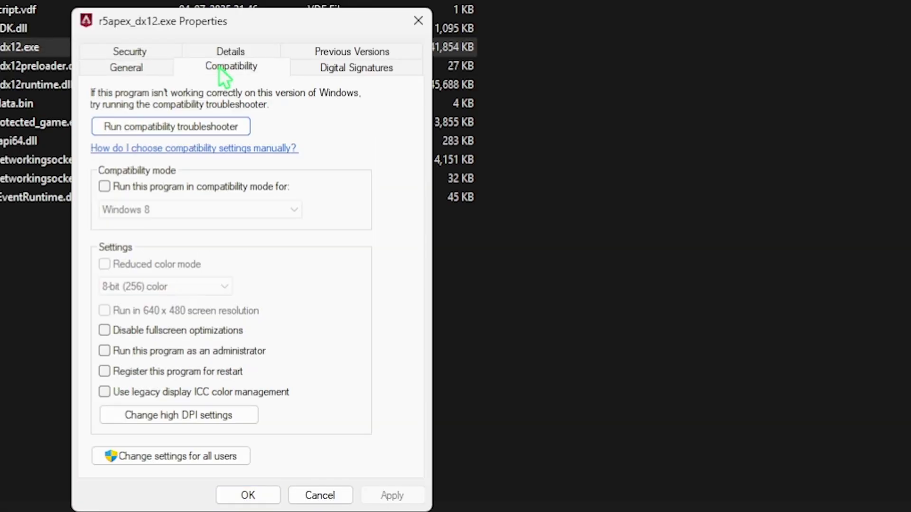
pyautogui.click(104, 331)
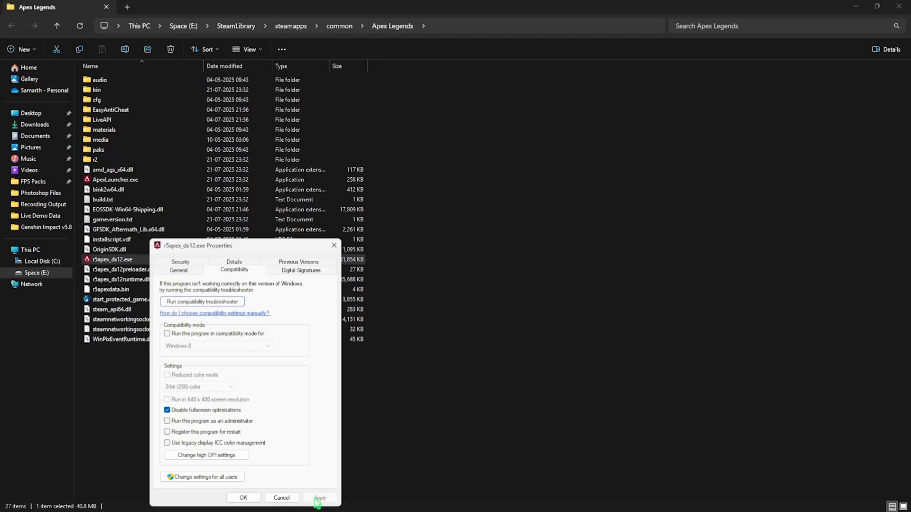
pyautogui.click(392, 495)
pyautogui.click(243, 498)
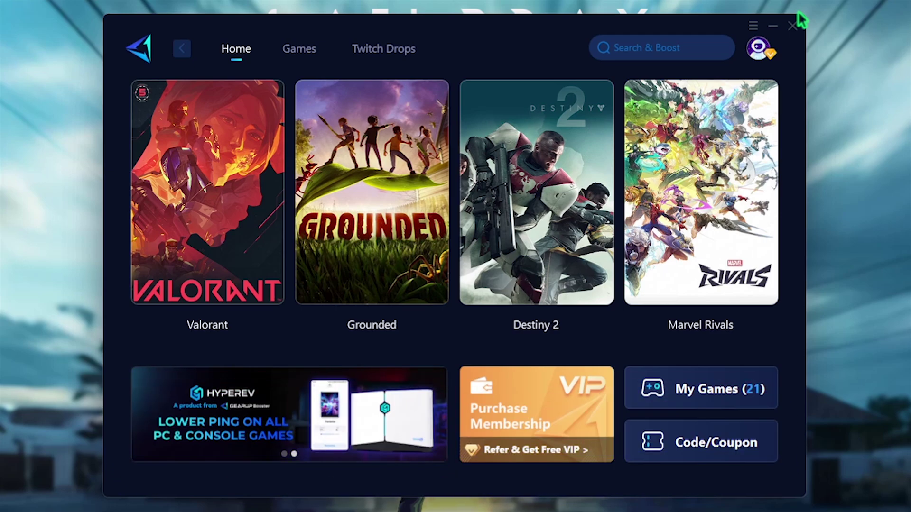
# - Search 'Apex' in GearUP Booster and boost Apex Legends via the ap-southeast-1 region
pyautogui.click(658, 36)
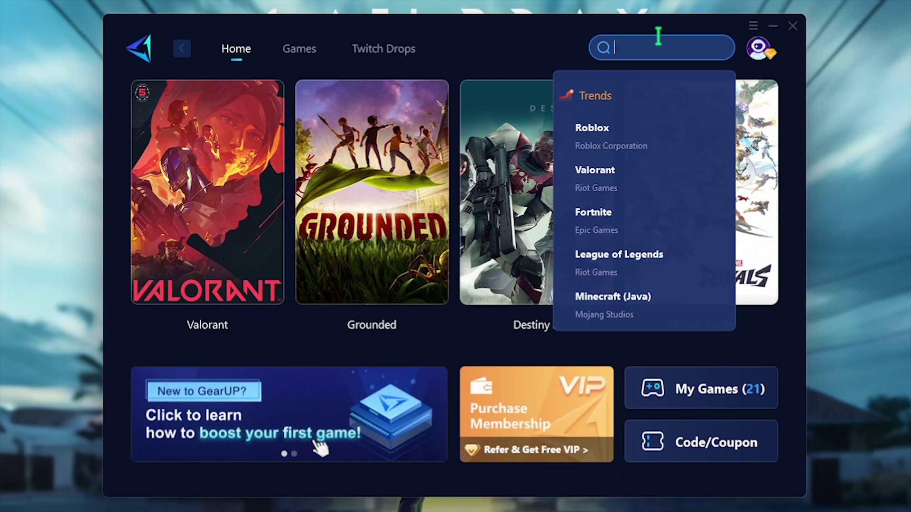
pyautogui.write('Apex')
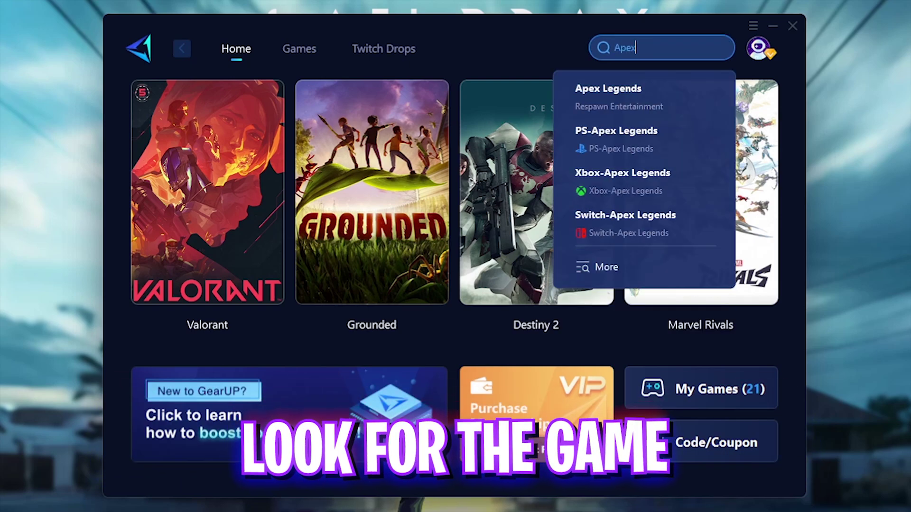
pyautogui.click(612, 97)
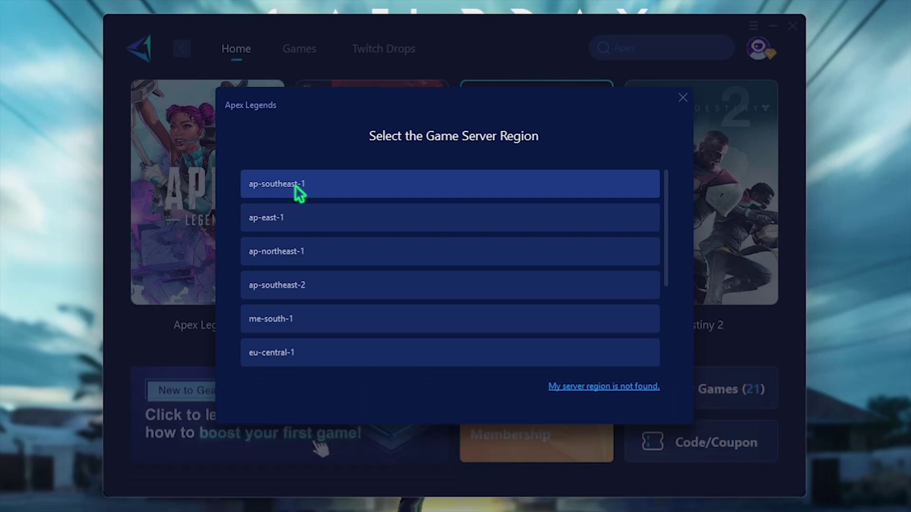
pyautogui.click(297, 190)
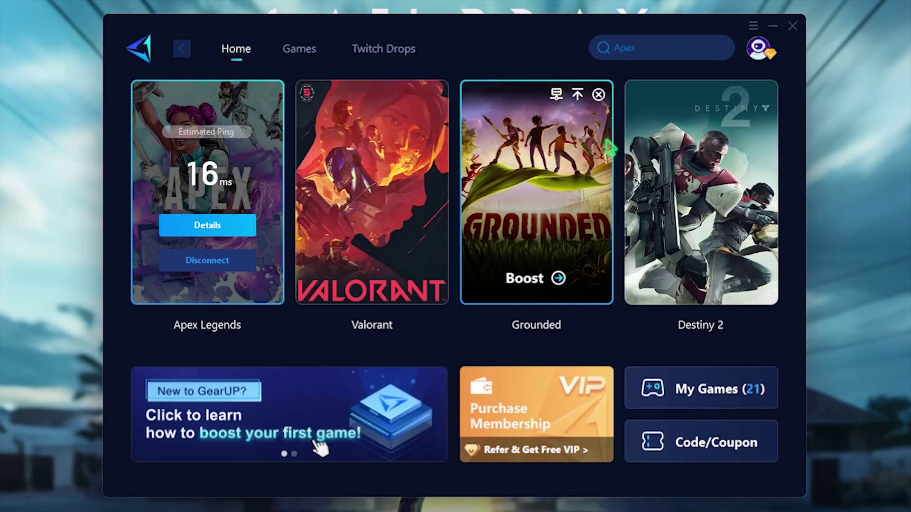
# - Open GearUP Booster's Settings from the top-right menu and view Optimization Settings
pyautogui.click(752, 27)
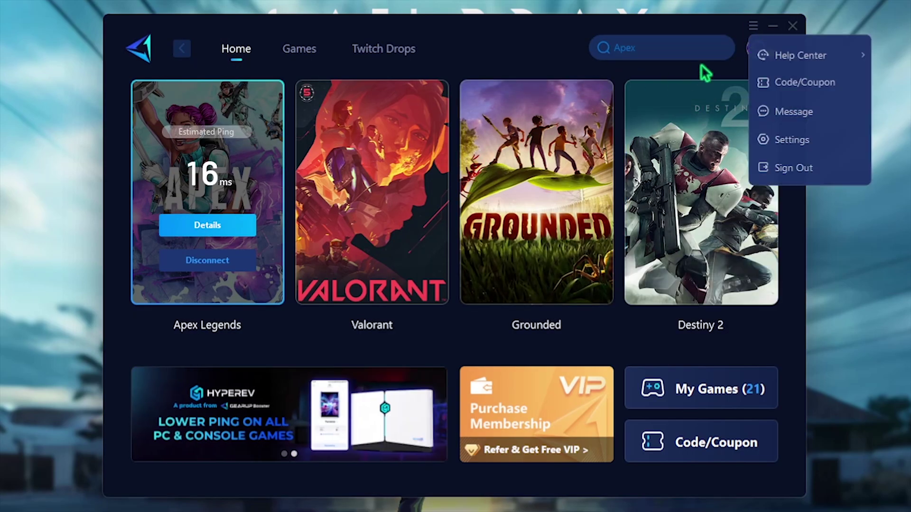
pyautogui.click(793, 138)
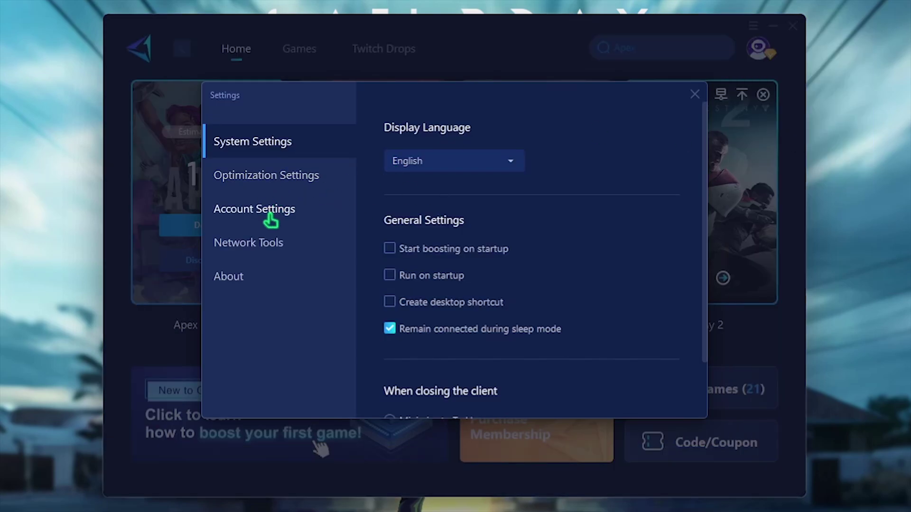
pyautogui.click(283, 173)
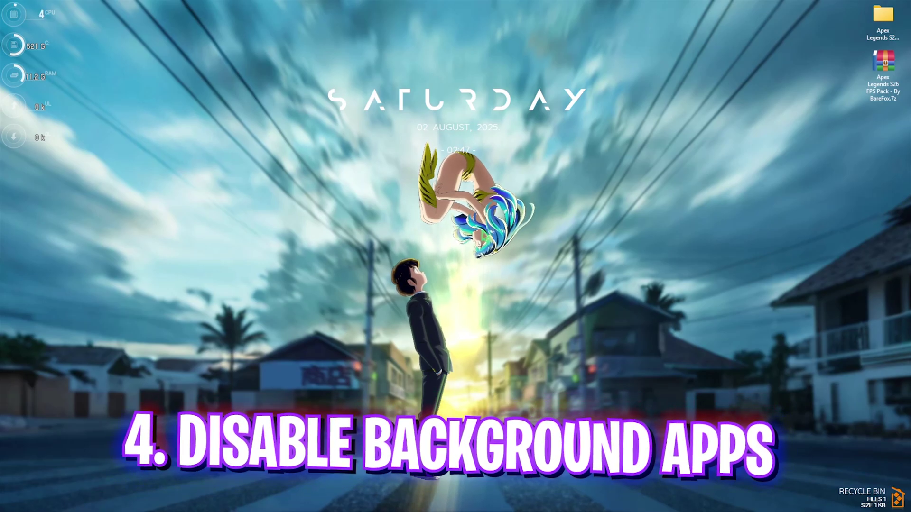
# - Launch Local Group Policy Editor by searching 'local' and maximize its window
pyautogui.press('super')
pyautogui.write('local')
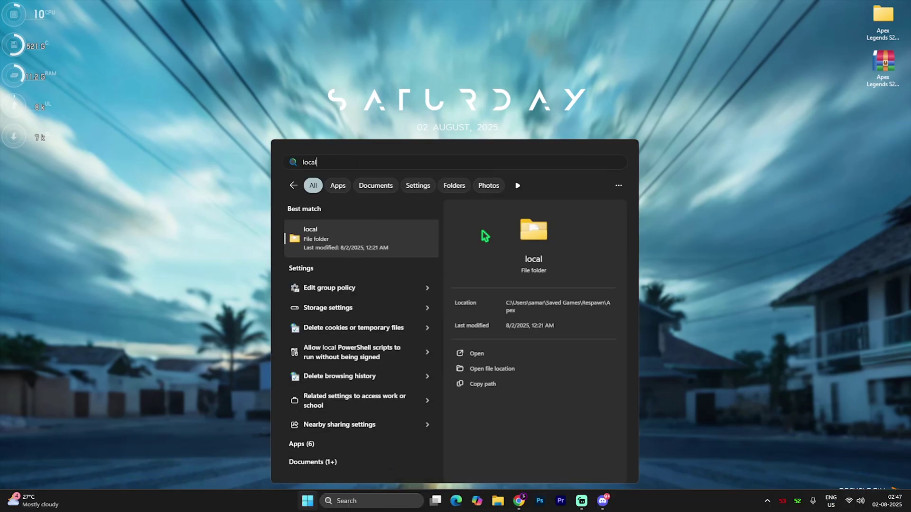
pyautogui.press('Down')
pyautogui.press('Return')
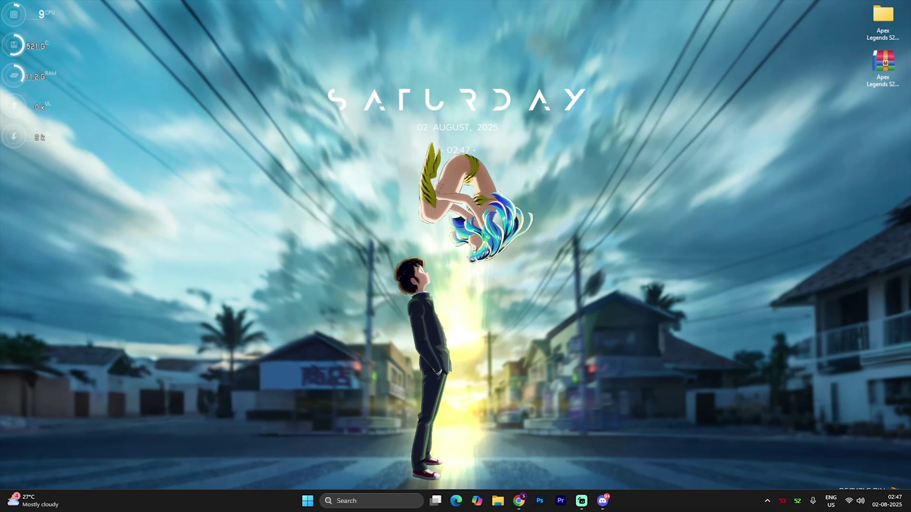
pyautogui.click(407, 83)
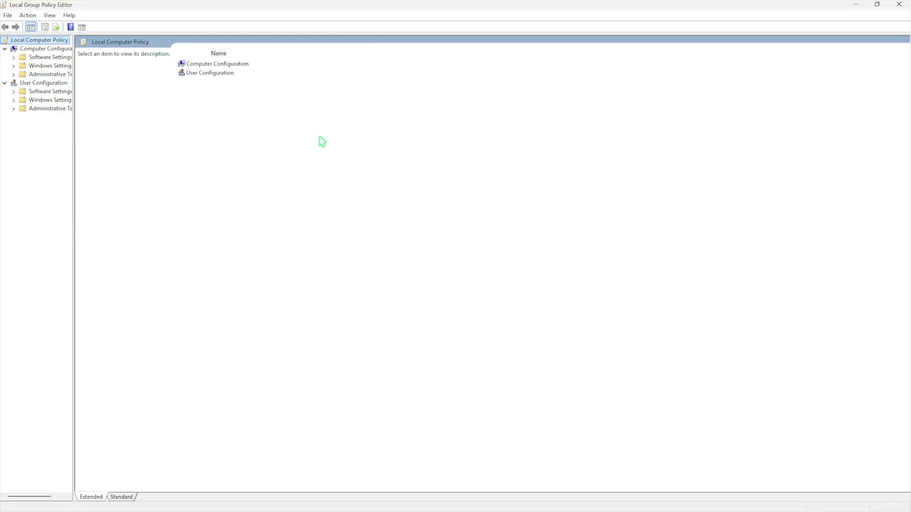
# - Under App Privacy, enable 'Let Windows apps run in the background' with Force Deny for all apps
pyautogui.doubleClick(209, 66)
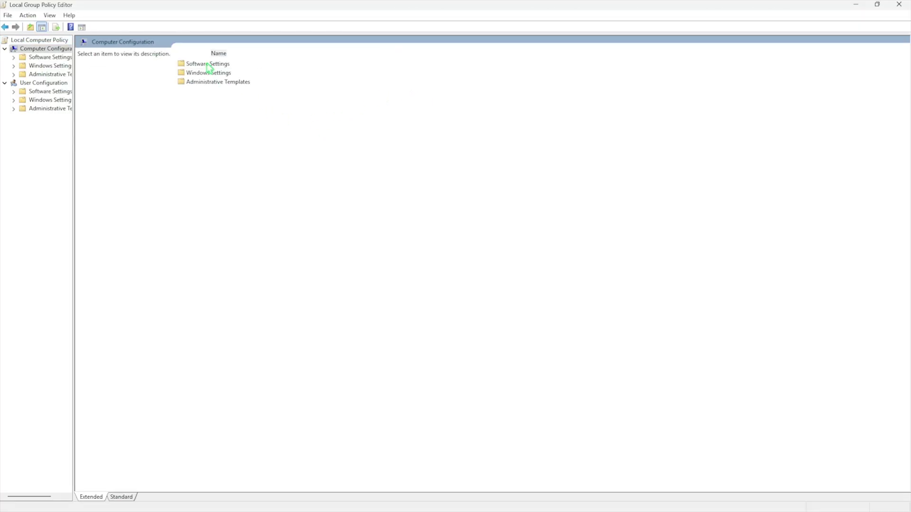
pyautogui.doubleClick(210, 82)
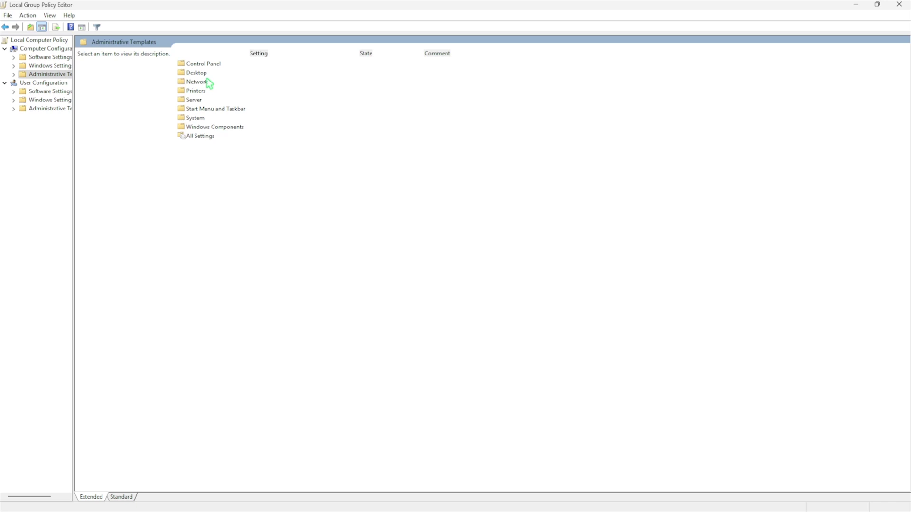
pyautogui.doubleClick(205, 127)
pyautogui.doubleClick(205, 100)
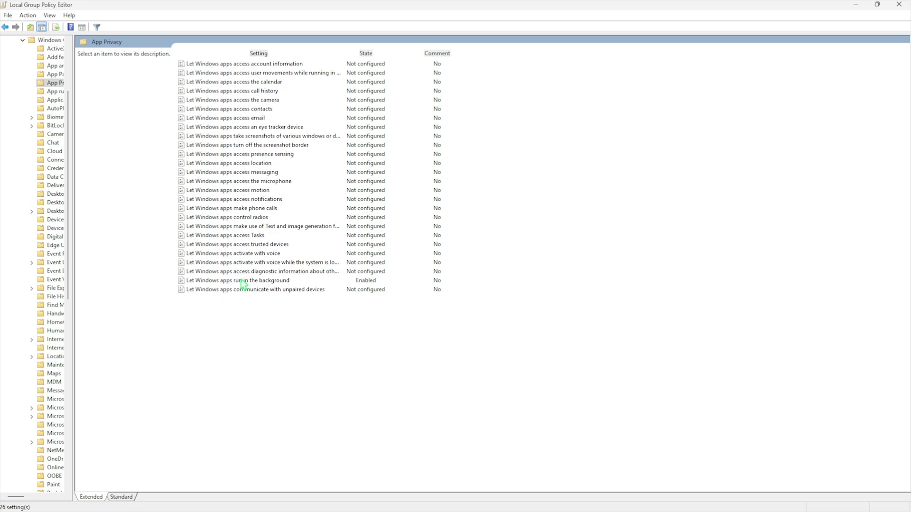
pyautogui.doubleClick(243, 281)
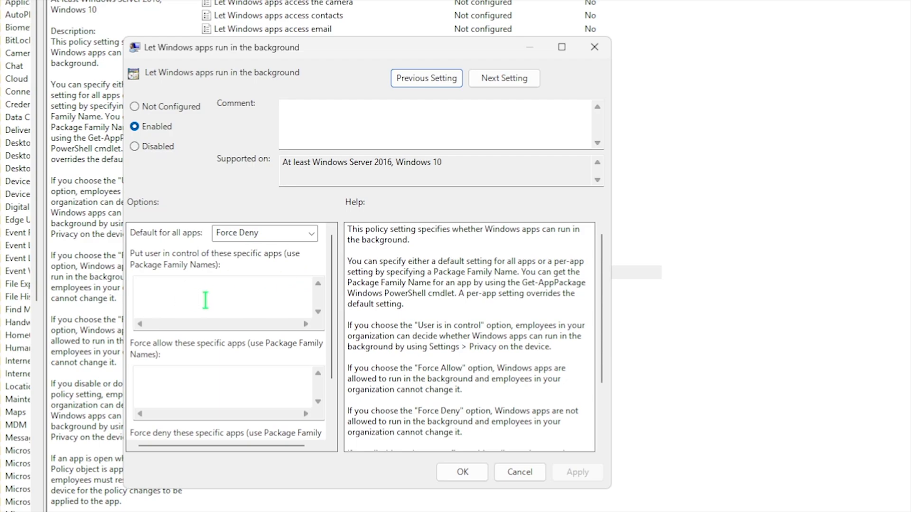
pyautogui.click(262, 233)
pyautogui.click(258, 274)
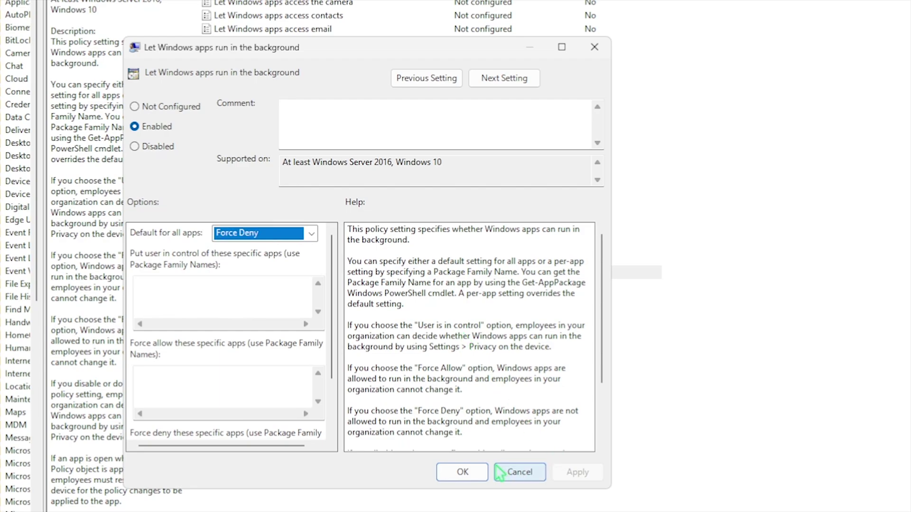
pyautogui.click(470, 473)
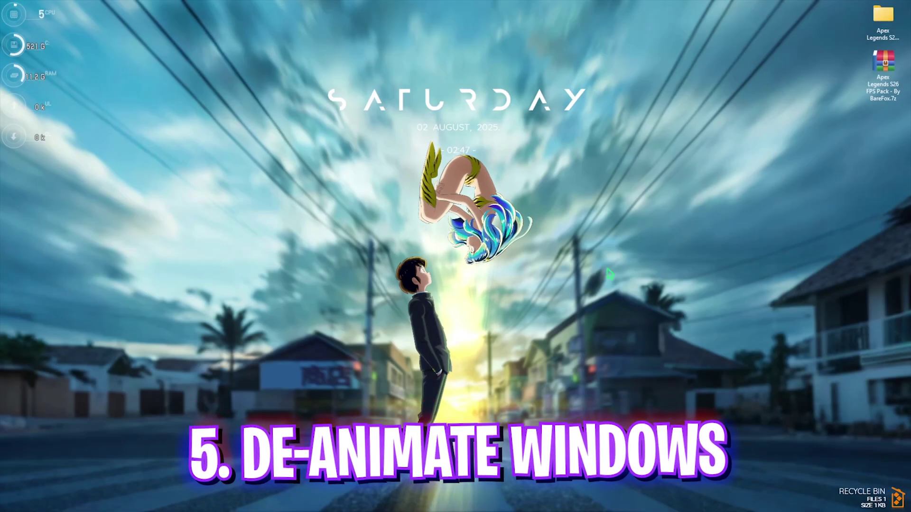
# - Search 'adj' for Performance Options and apply Custom visual effects keeping only previews, thumbnails, dragging contents, smooth fonts
pyautogui.press('super')
pyautogui.write('adj')
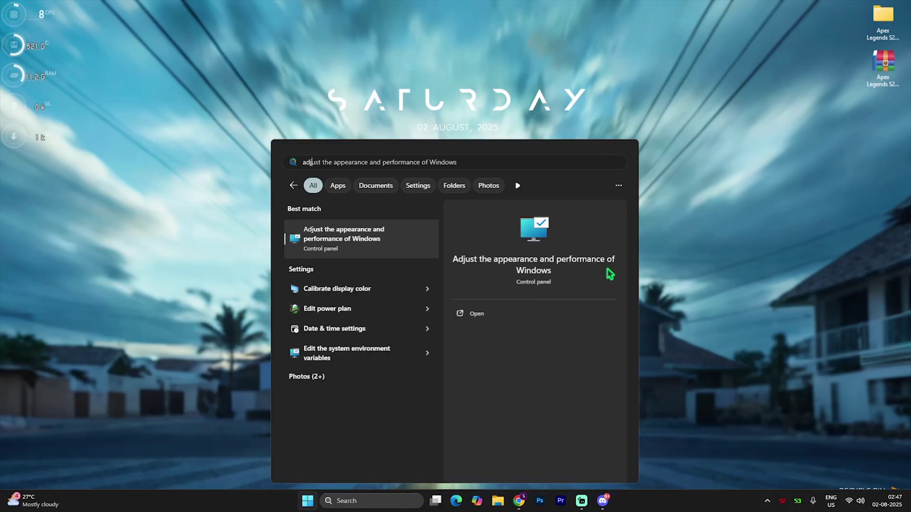
pyautogui.press('Return')
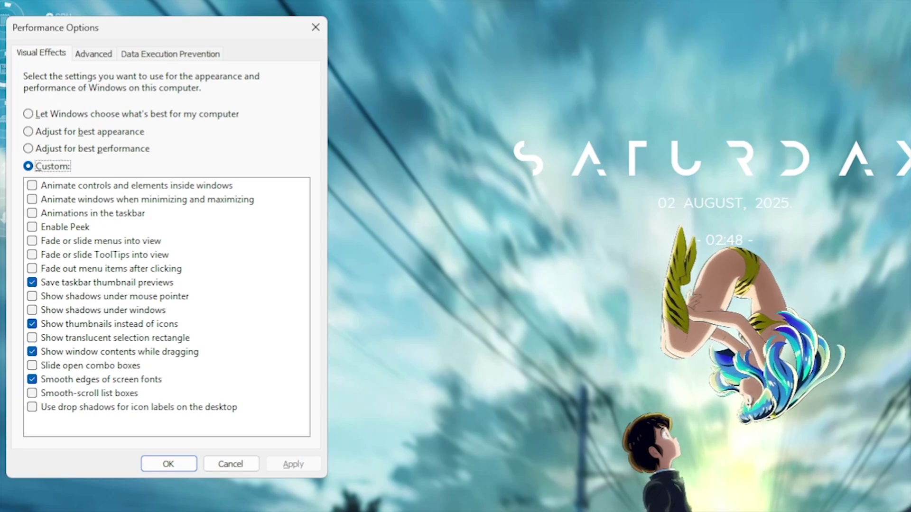
pyautogui.press('Return')
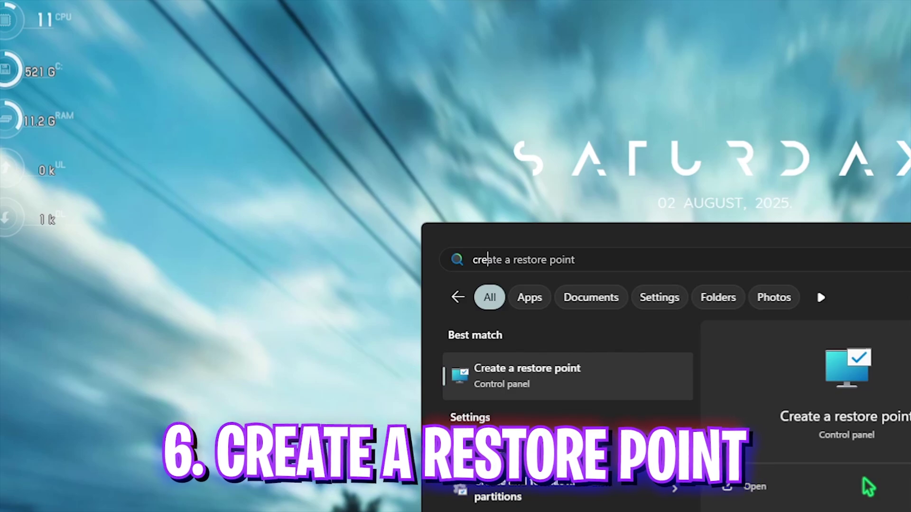
# - Create a restore point named 'Apex' for Local Disk (C:), then close System Properties
pyautogui.press('Return')
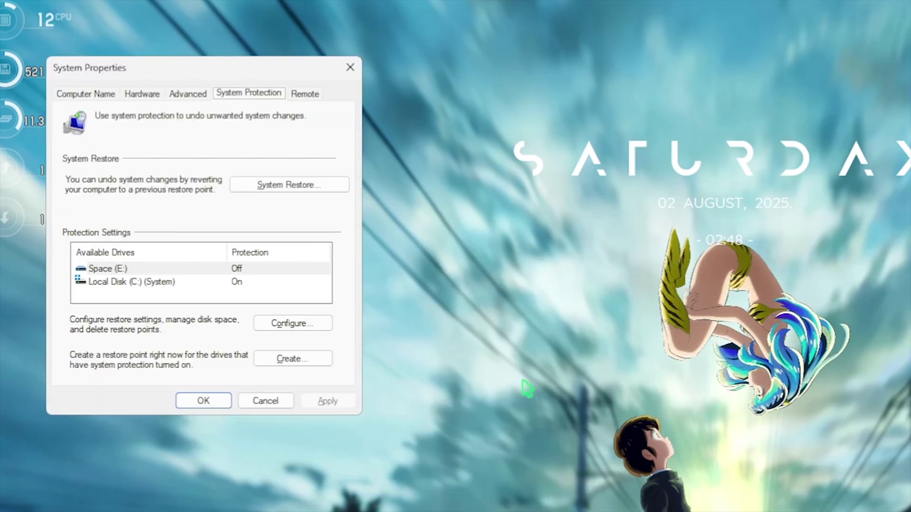
pyautogui.click(188, 285)
pyautogui.click(291, 359)
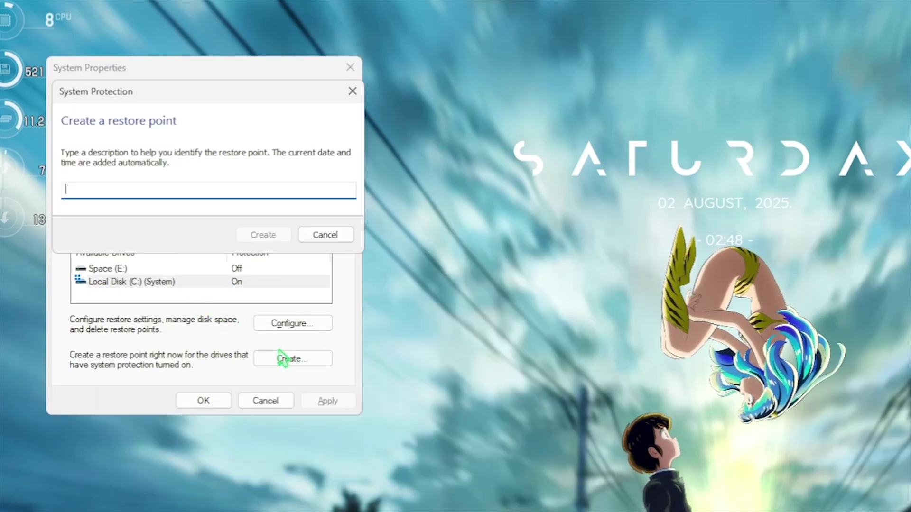
pyautogui.write('Apex')
pyautogui.press('Return')
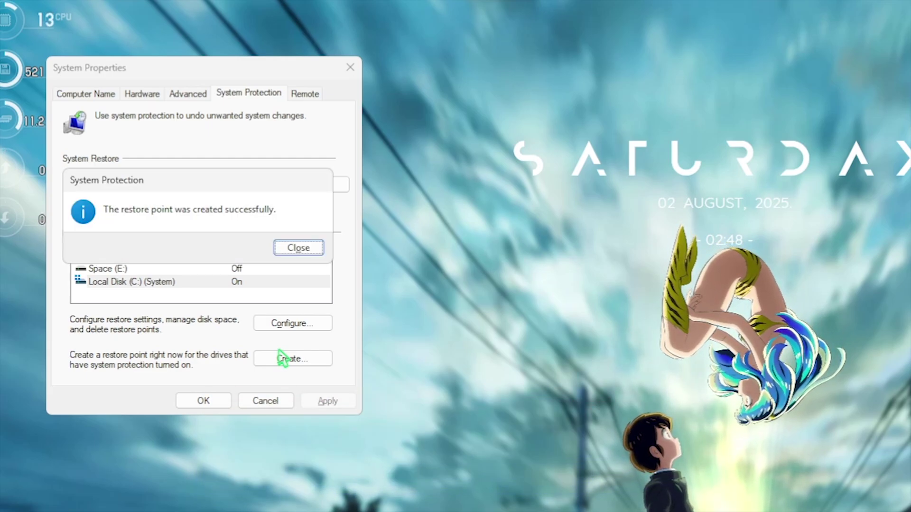
pyautogui.click(317, 249)
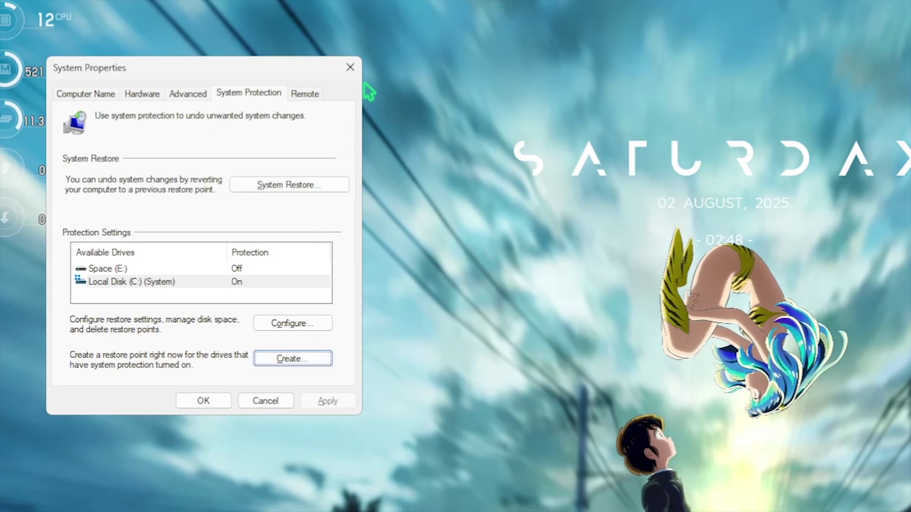
pyautogui.click(350, 67)
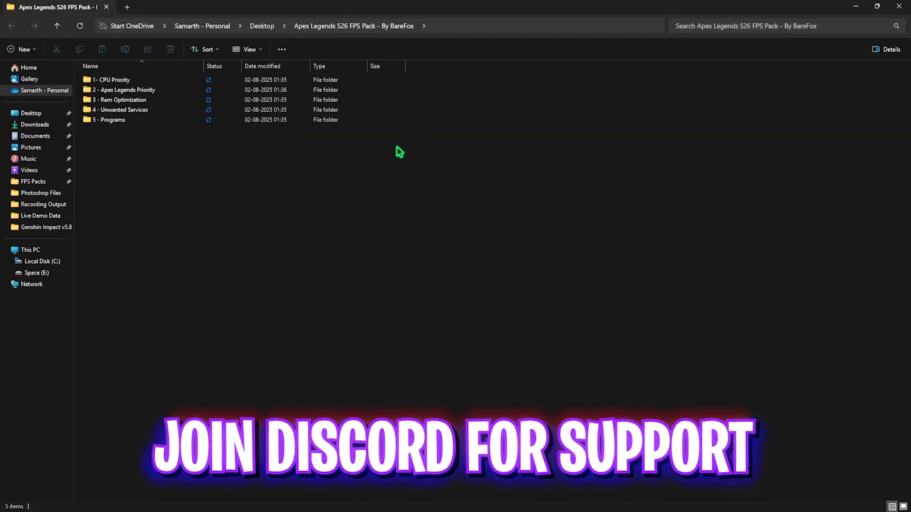
# - Look through the AMD and INTEL subfolders of the 1- CPU Priority folder
pyautogui.doubleClick(112, 81)
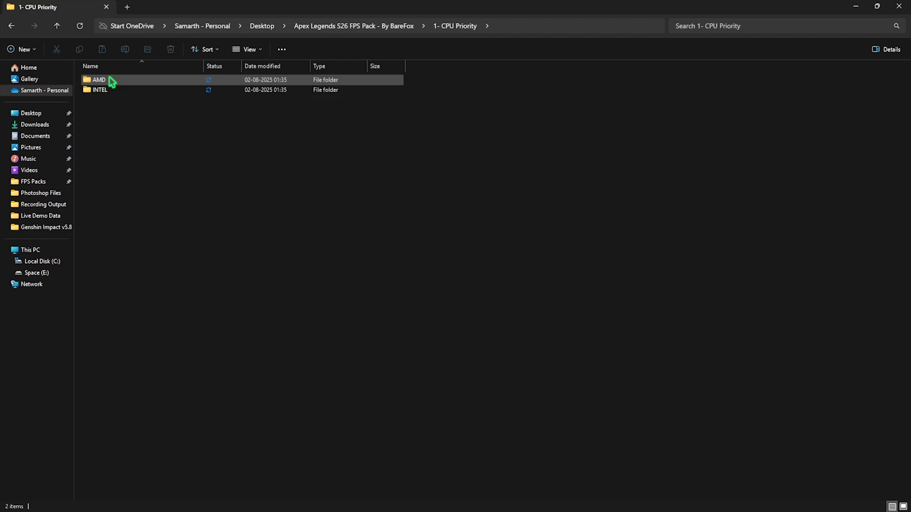
pyautogui.doubleClick(112, 81)
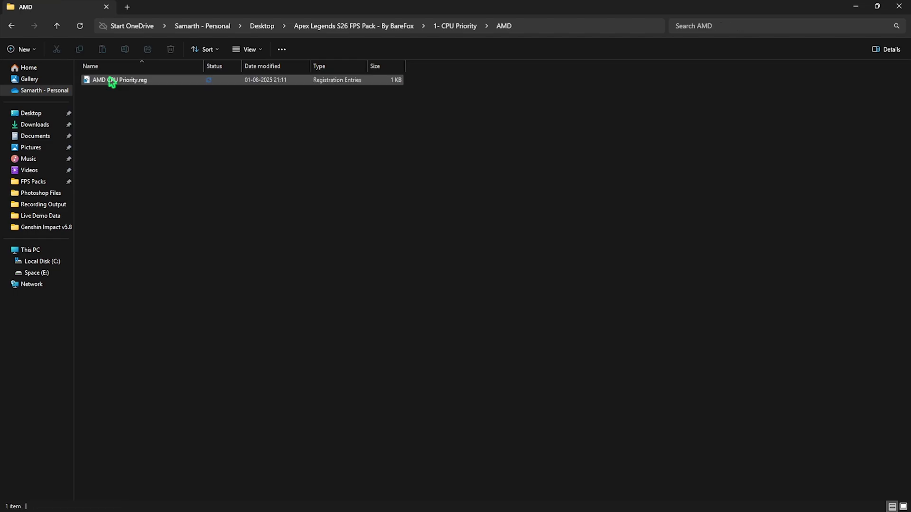
pyautogui.click(430, 27)
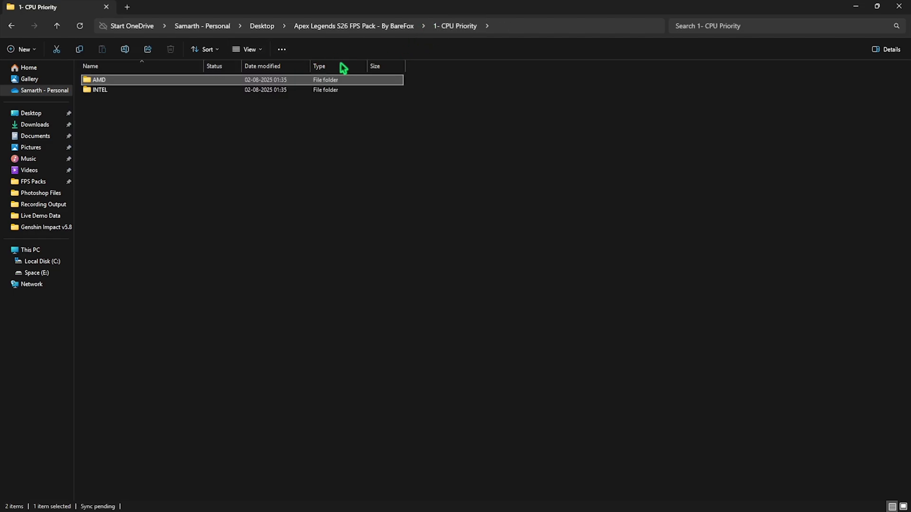
pyautogui.click(133, 98)
pyautogui.doubleClick(133, 93)
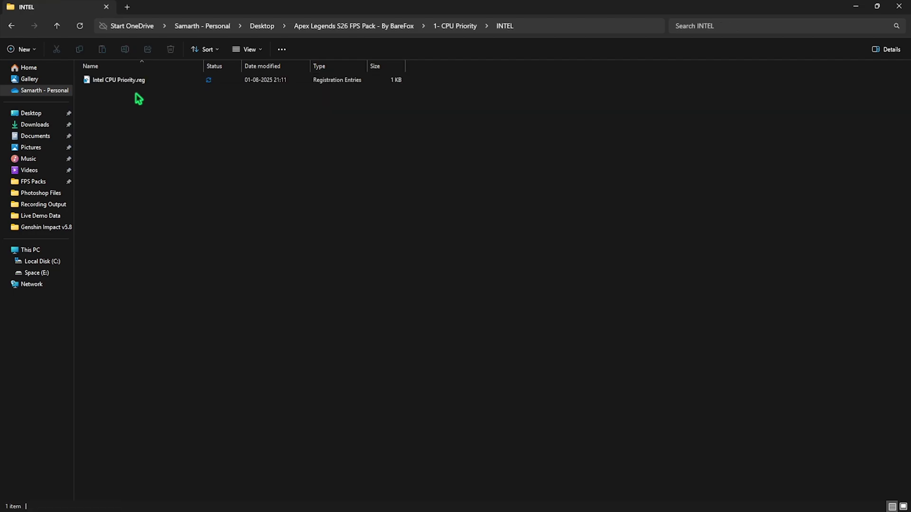
# - Return to the FPS pack folder and open '2 - Apex Legends Priority'
pyautogui.click(408, 30)
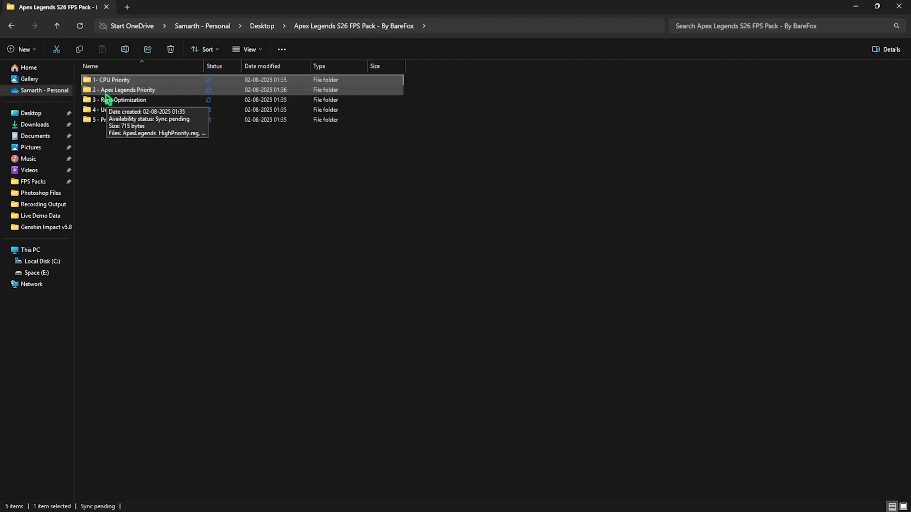
pyautogui.click(106, 94)
pyautogui.doubleClick(105, 94)
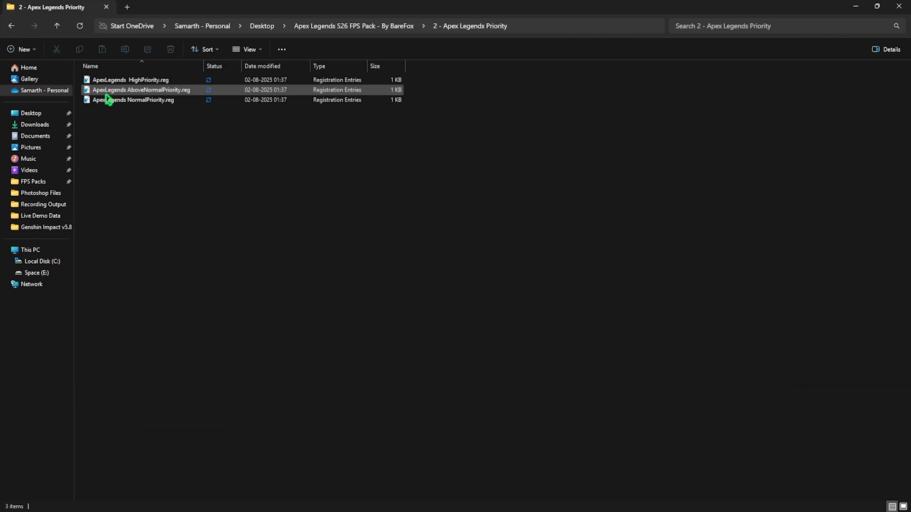
# - Open '3 - Ram Optimization', select Reset to Default.reg, and return to the pack folder
pyautogui.click(330, 28)
pyautogui.doubleClick(127, 100)
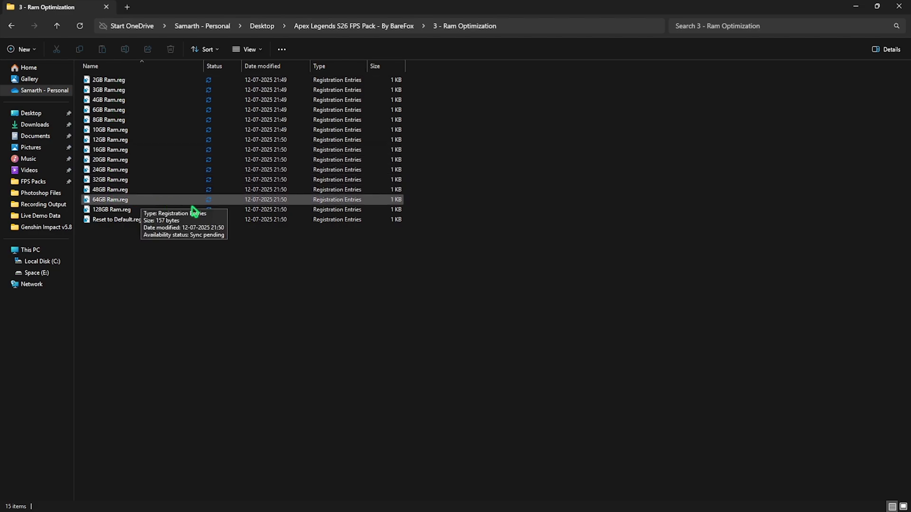
pyautogui.click(161, 220)
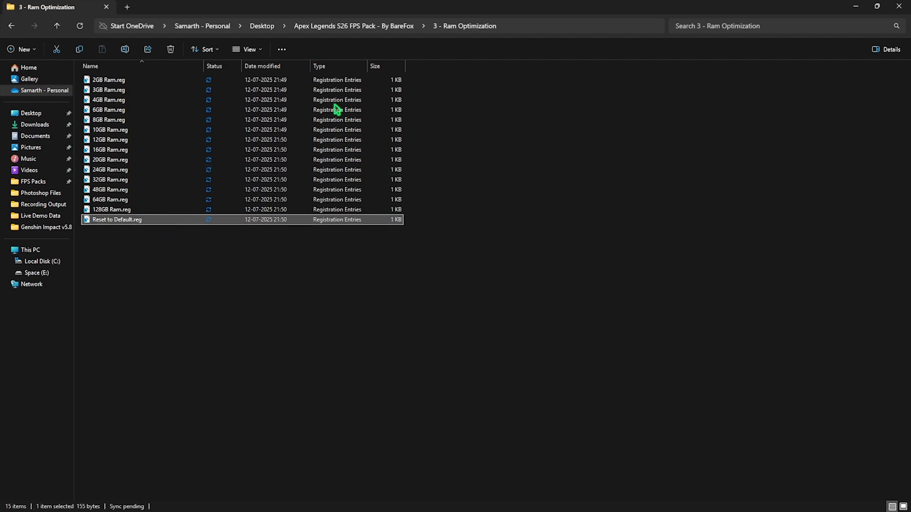
pyautogui.click(381, 27)
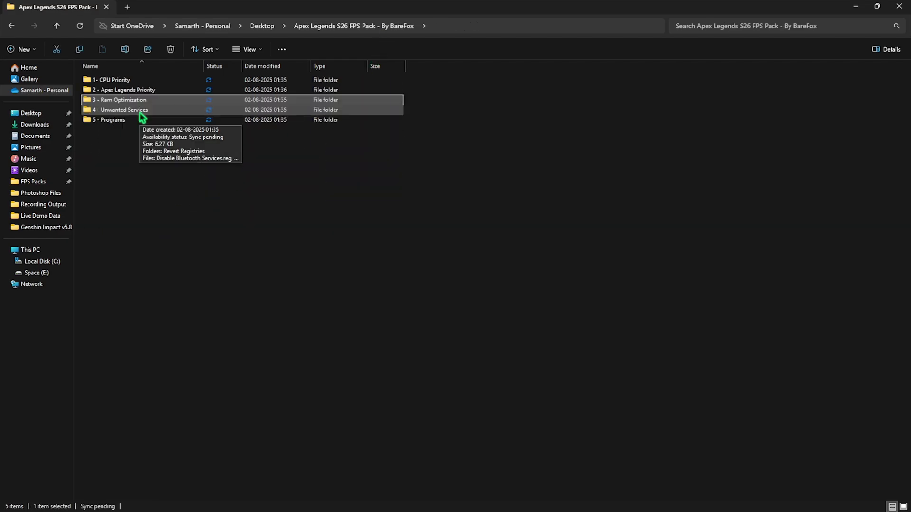
# - In '4 - Unwanted Services', select the Bluetooth and Printer .reg files, then open Revert Registries
pyautogui.doubleClick(141, 112)
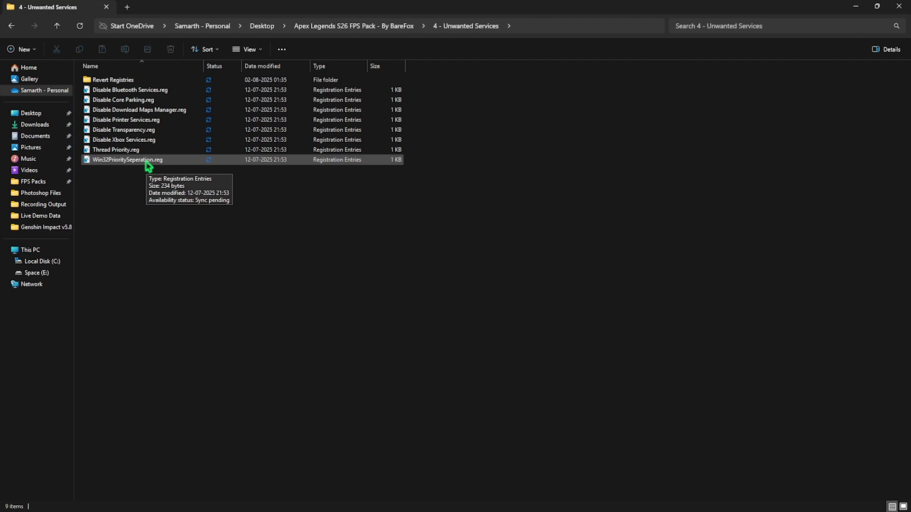
pyautogui.click(129, 91)
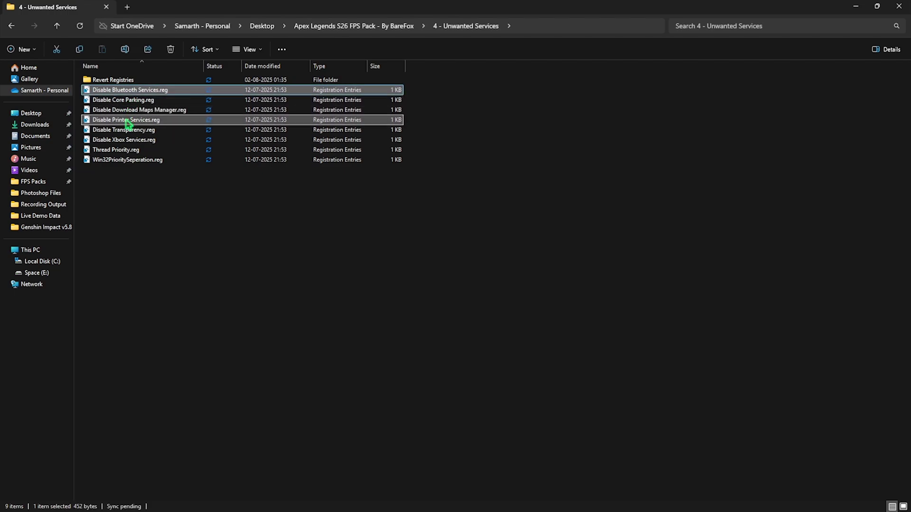
pyautogui.keyDown('ctrl'); pyautogui.click(128, 121); pyautogui.keyUp('ctrl')
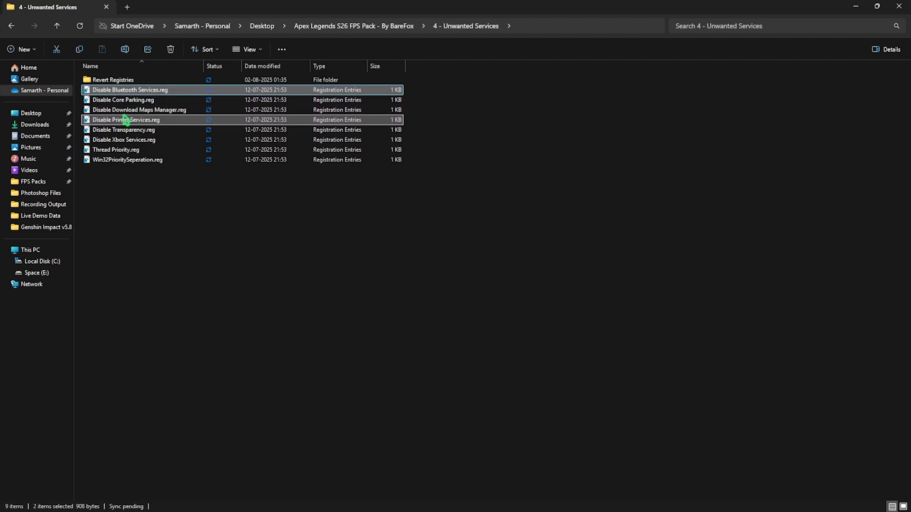
pyautogui.doubleClick(121, 80)
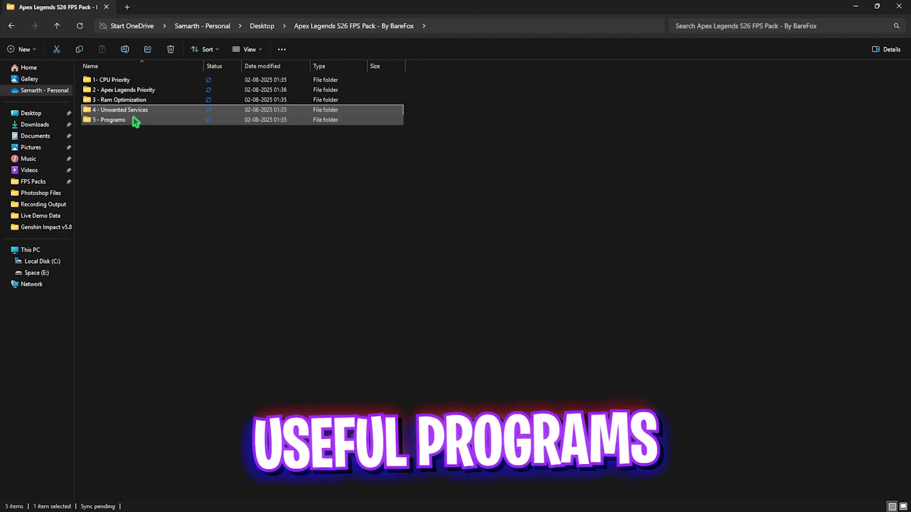
# - Run Clean Temporary Files.bat from '5 - Programs' as administrator to delete all temp files
pyautogui.doubleClick(133, 120)
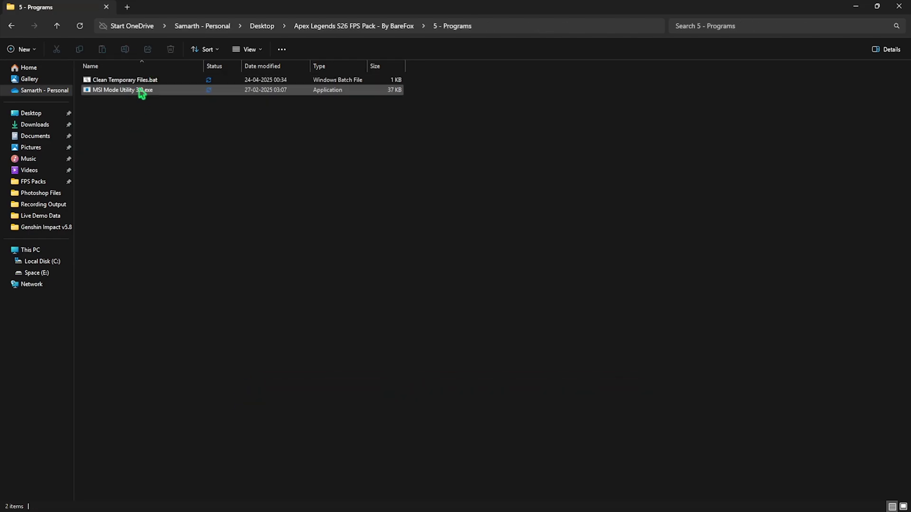
pyautogui.click(162, 81)
pyautogui.click(162, 82)
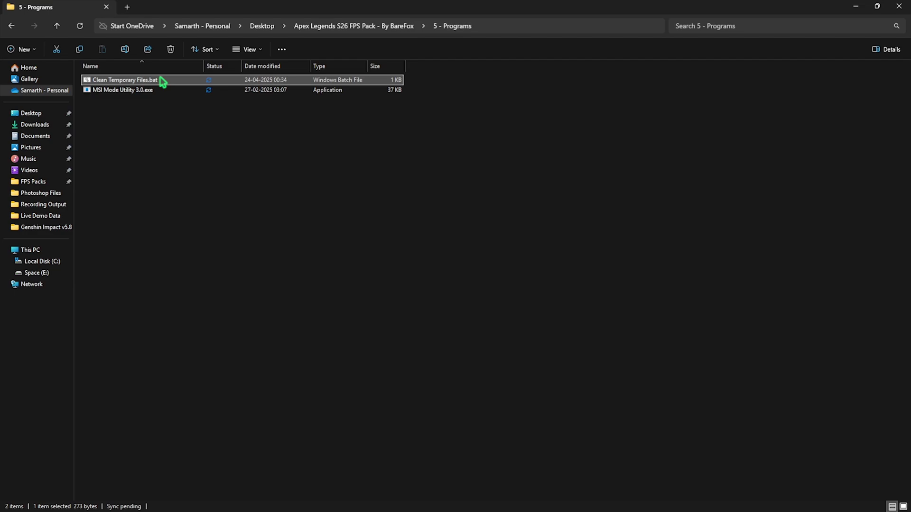
pyautogui.rightClick(163, 82)
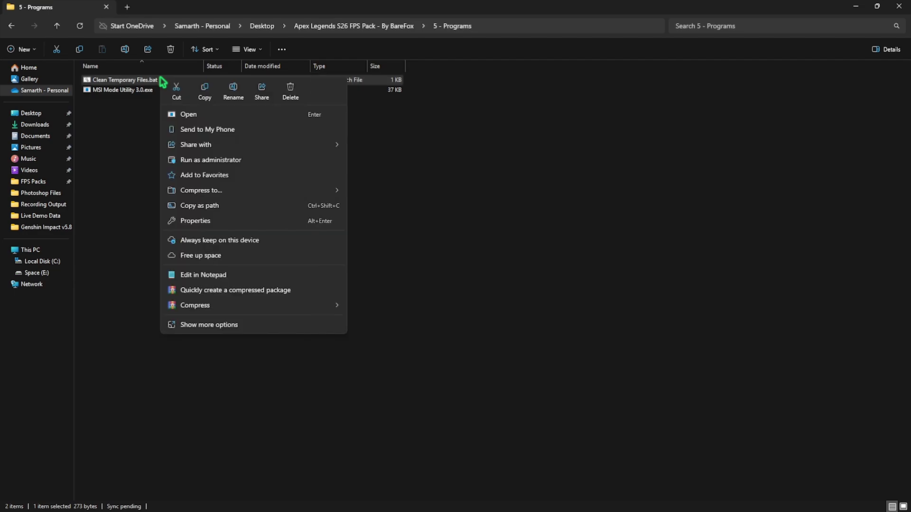
pyautogui.click(210, 160)
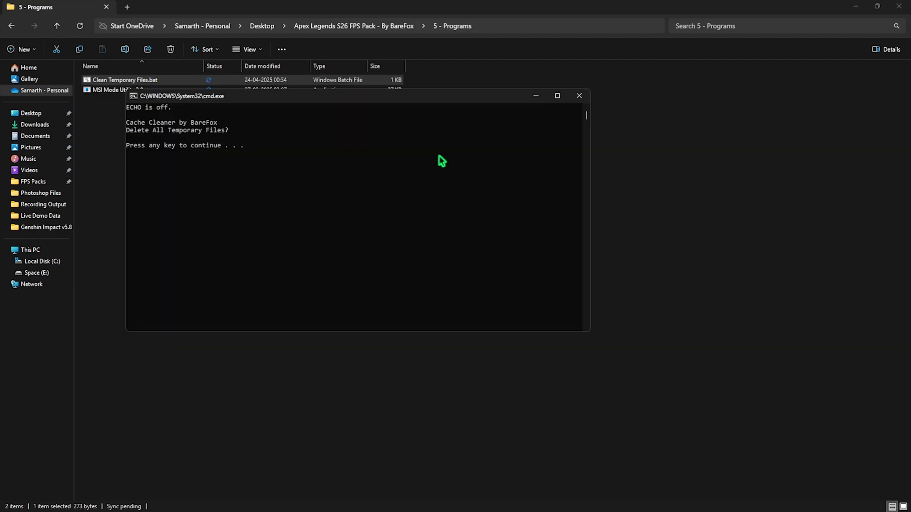
pyautogui.press('Return')
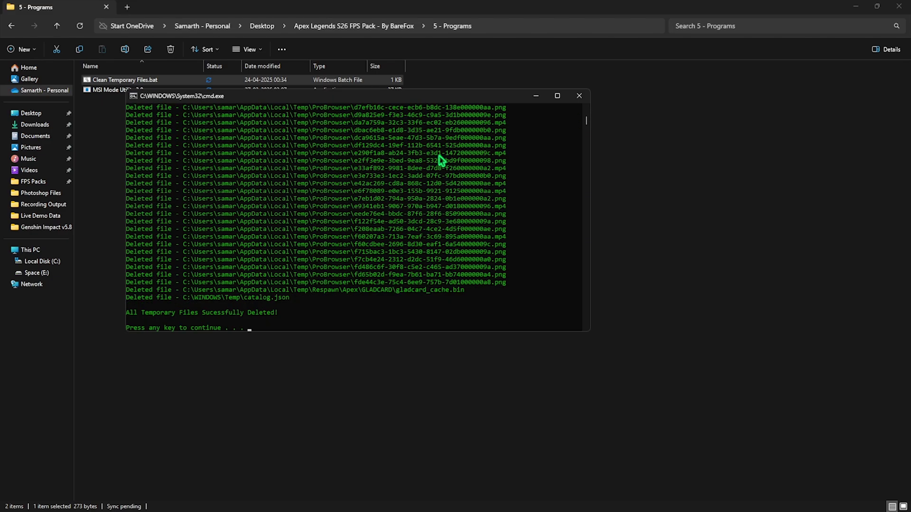
# - Run MSI Mode Utility 3.0 as administrator and review the AMD Radeon RX 6600 XT entry
pyautogui.click(580, 101)
pyautogui.click(127, 92)
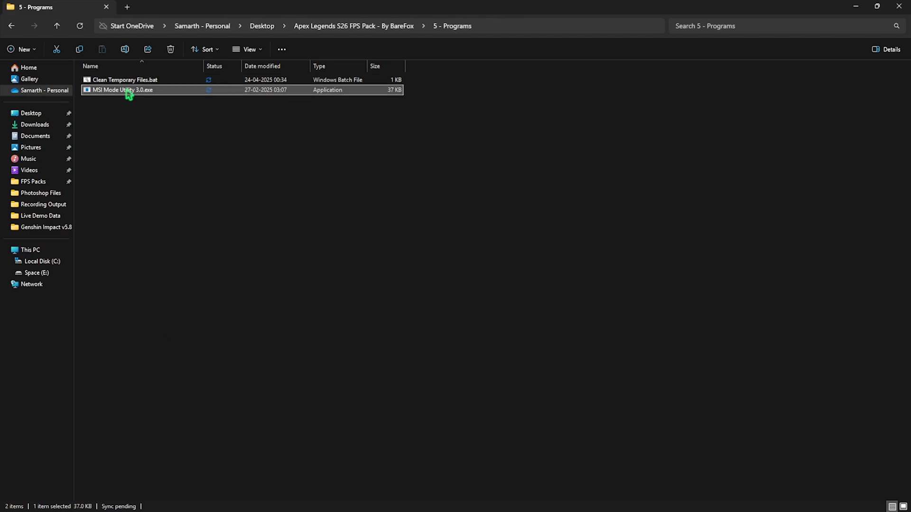
pyautogui.rightClick(129, 95)
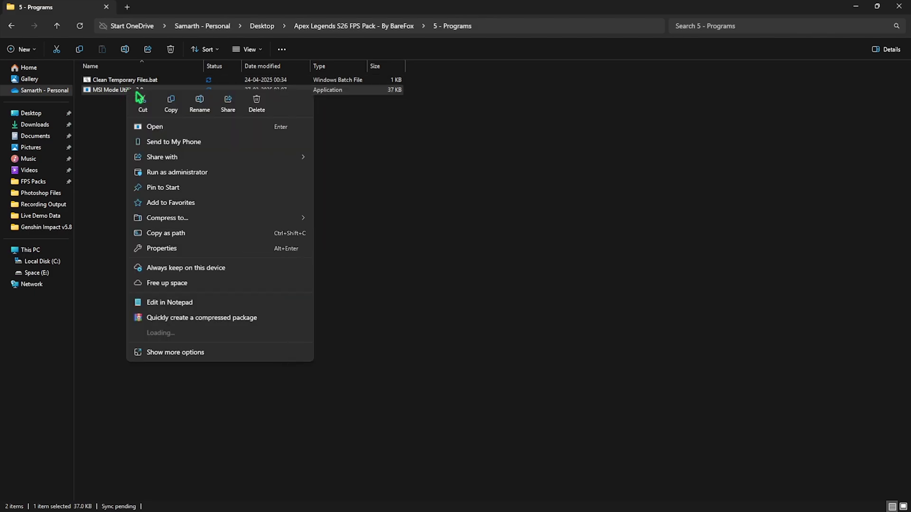
pyautogui.click(186, 173)
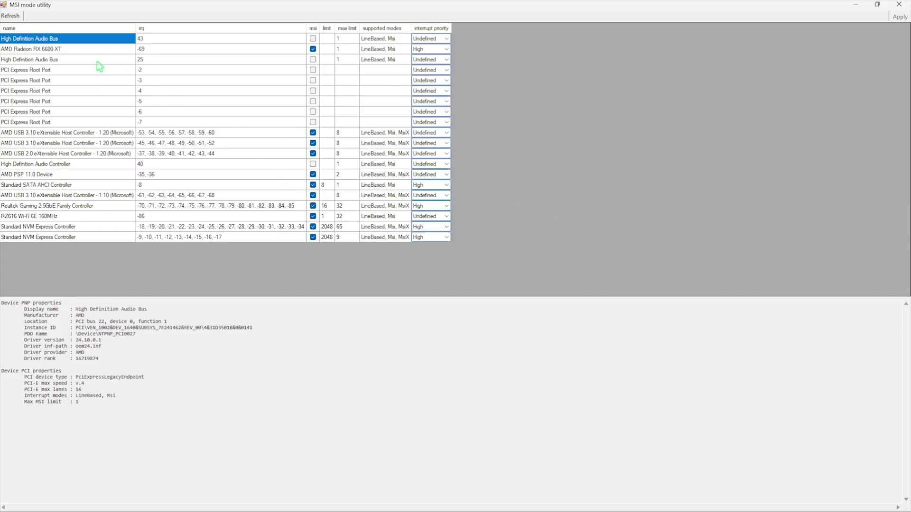
pyautogui.press('Down')
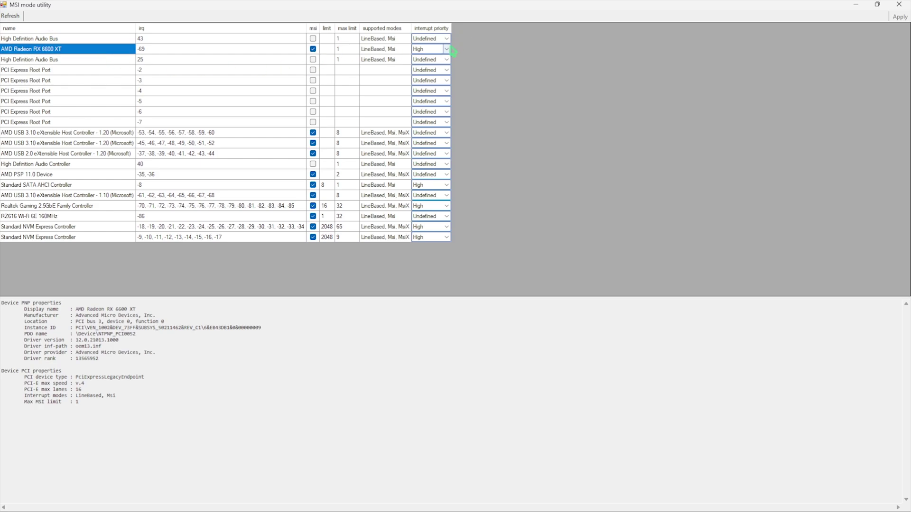
pyautogui.click(900, 5)
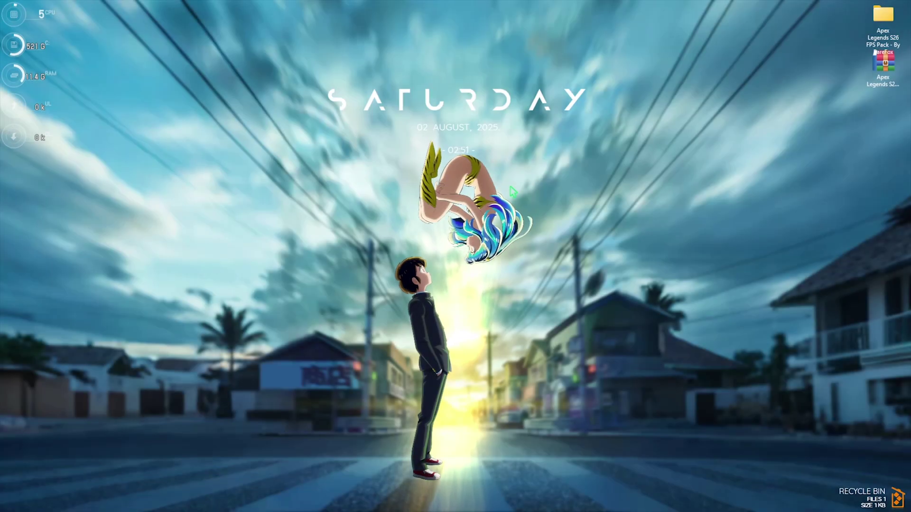
# - Find msconfig in the Start menu and open System Configuration
pyautogui.press('super')
pyautogui.press('super')
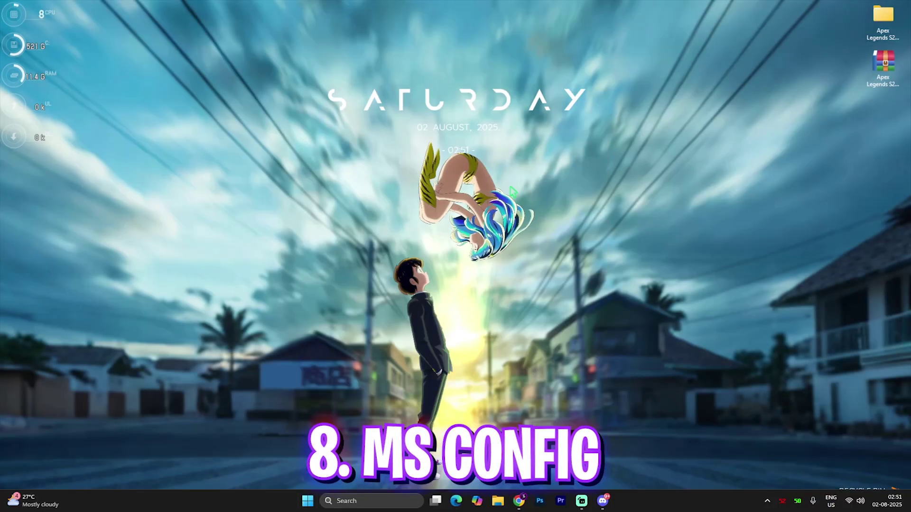
pyautogui.press('super')
pyautogui.write('msc')
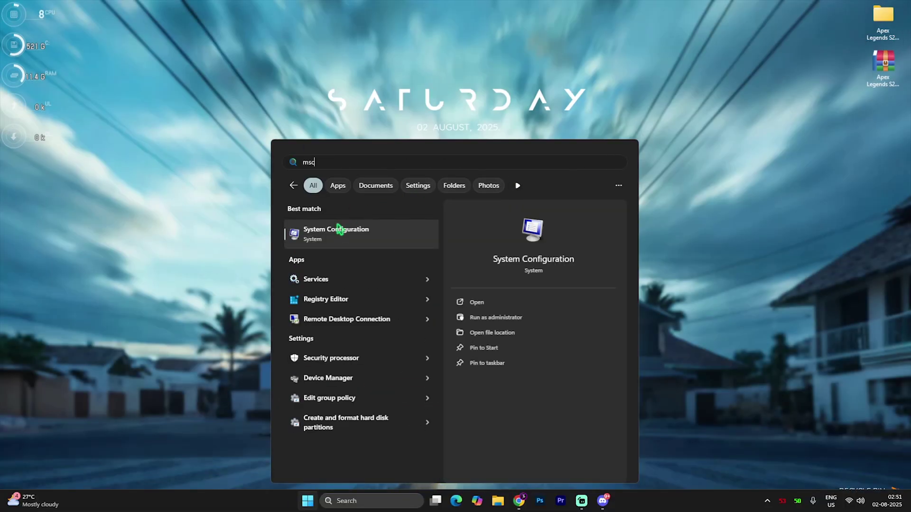
pyautogui.click(339, 233)
# - Set the boot advanced options to 16 processors and apply the change
pyautogui.click(357, 186)
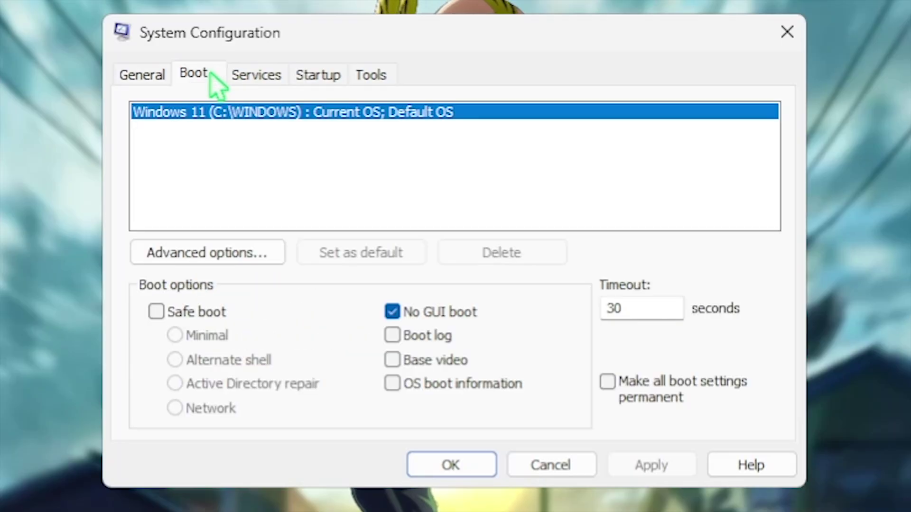
pyautogui.click(234, 259)
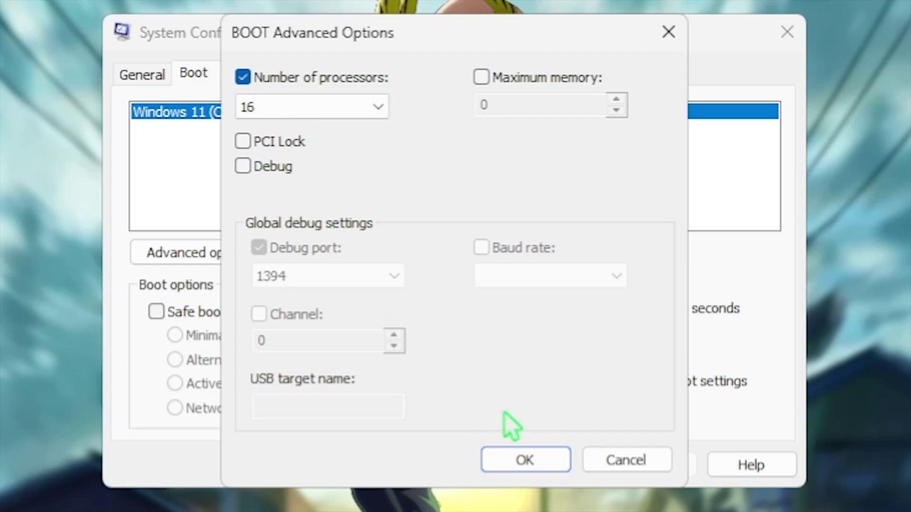
pyautogui.click(517, 455)
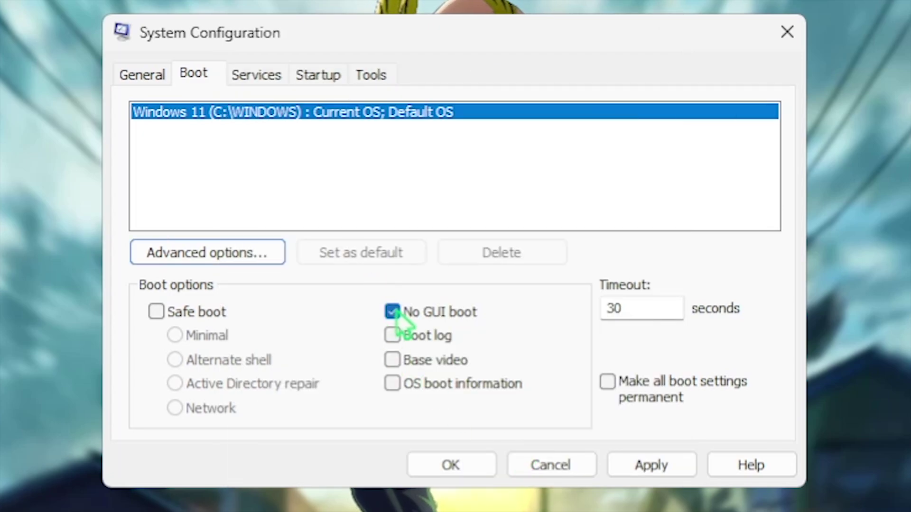
pyautogui.click(622, 465)
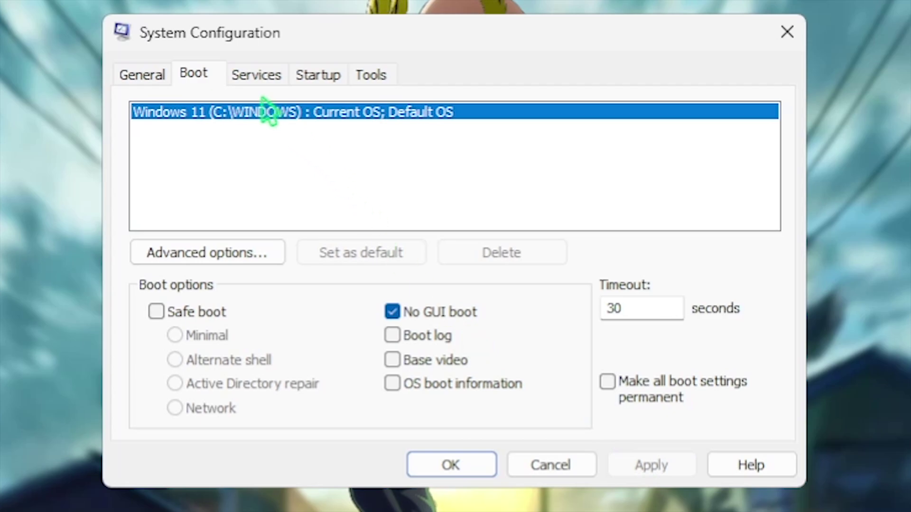
pyautogui.click(274, 72)
# - Hide all Microsoft services and scroll through the remaining third-party services
pyautogui.click(230, 422)
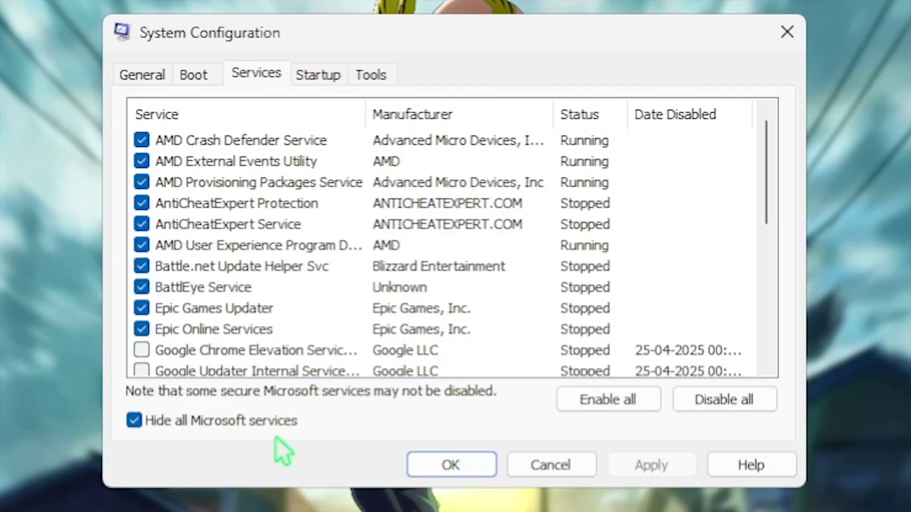
pyautogui.scroll(-1, 372, 325)
pyautogui.scroll(1, 371, 327)
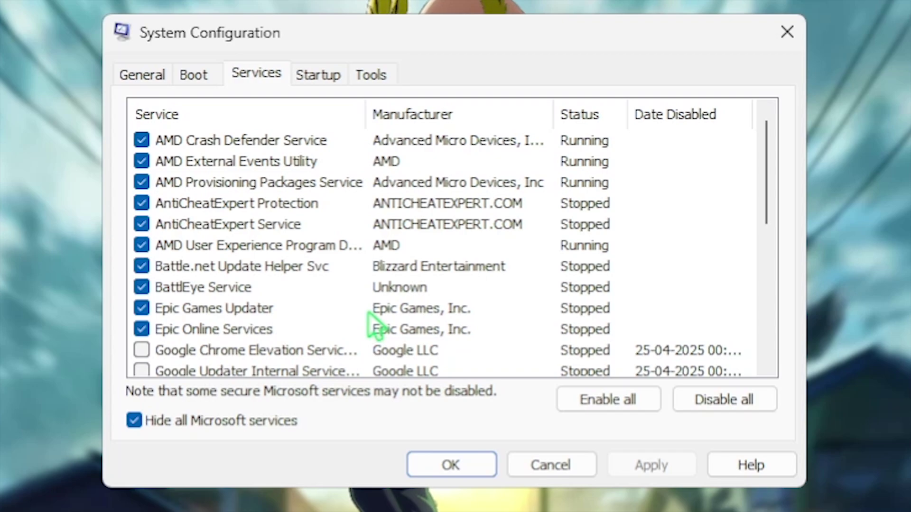
pyautogui.scroll(-5, 374, 327)
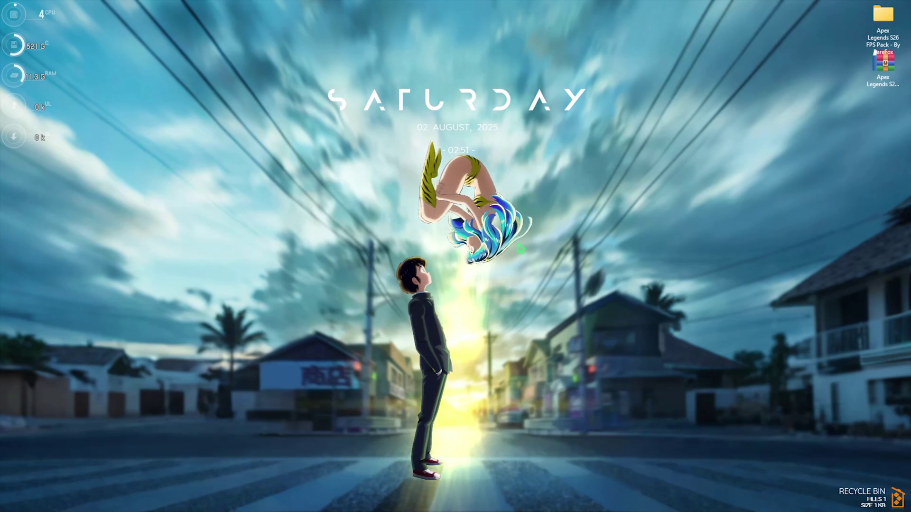
# - Review the disabled startup apps in a maximized Task Manager, then close it
pyautogui.hotkey('ctrl', 'shift', 'Escape')
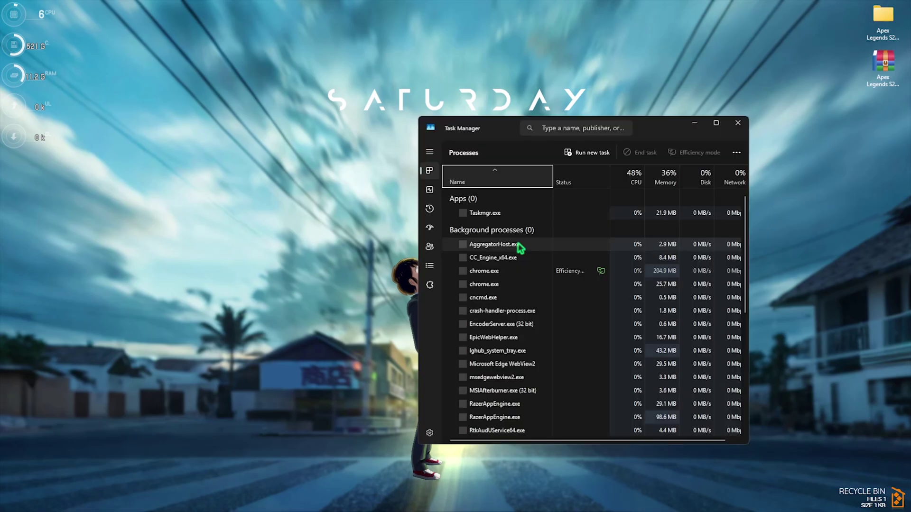
pyautogui.click(716, 123)
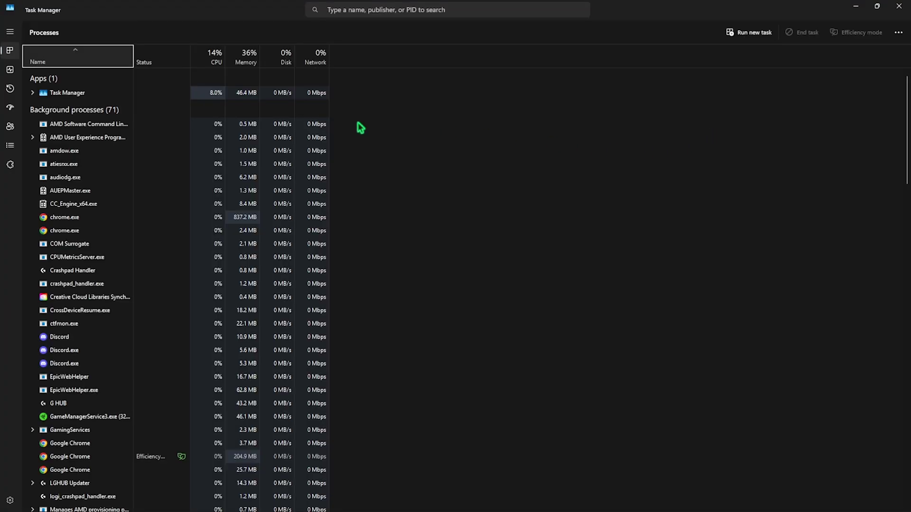
pyautogui.click(10, 109)
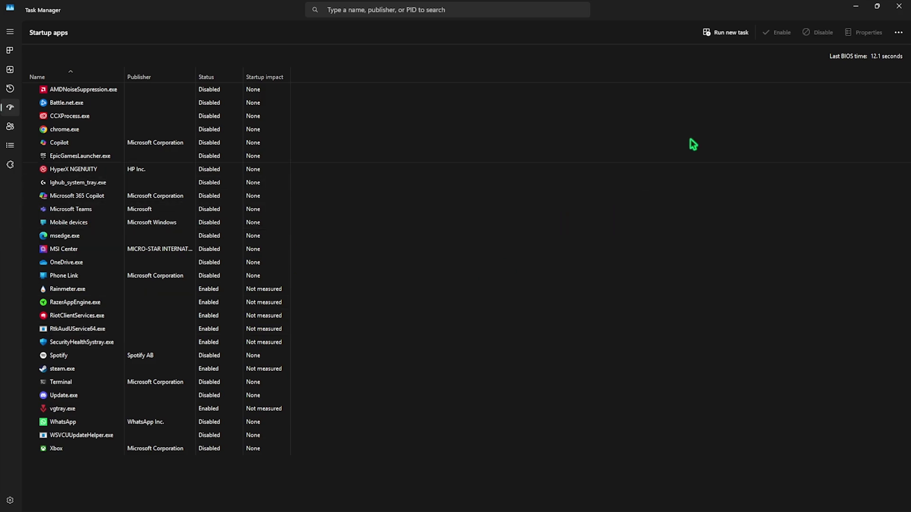
pyautogui.click(899, 6)
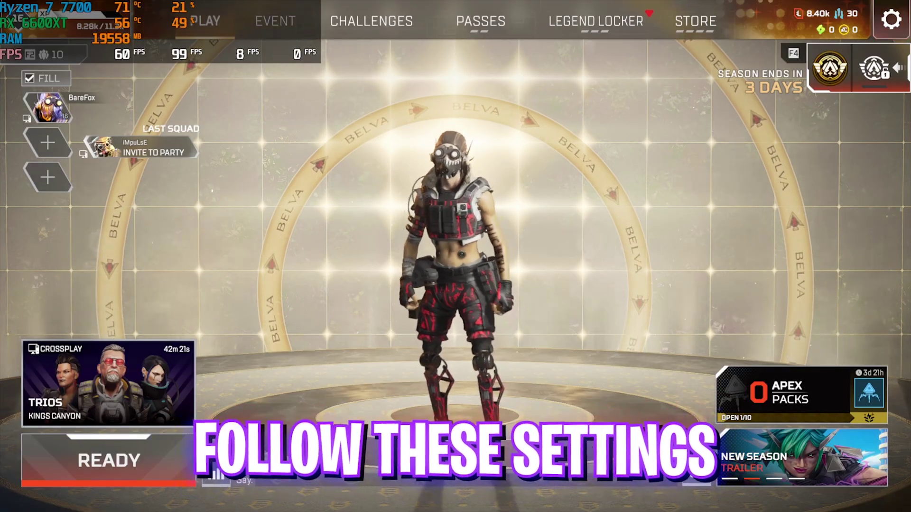
# - From the pause menu's Video settings, set Sprint View Shake to Minimal and enable AMD Anti-Lag 2
pyautogui.press('Escape')
pyautogui.click(501, 260)
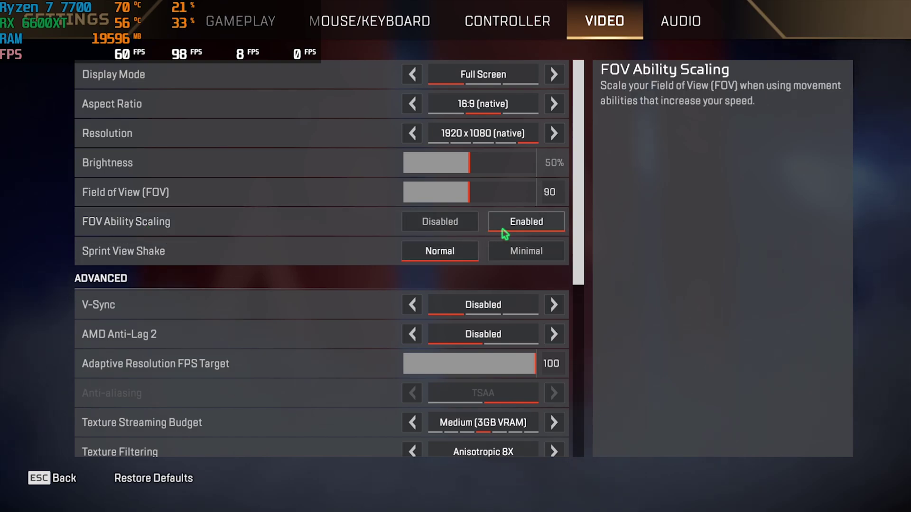
pyautogui.click(510, 254)
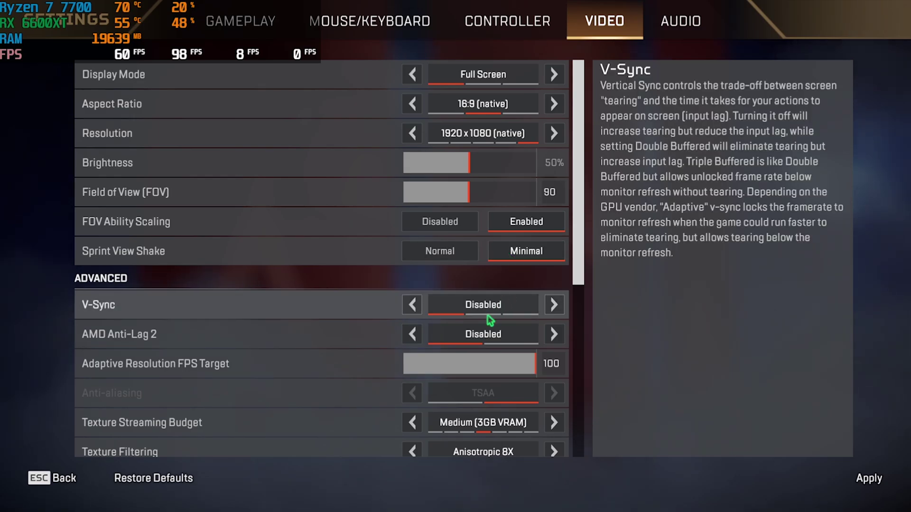
pyautogui.click(555, 334)
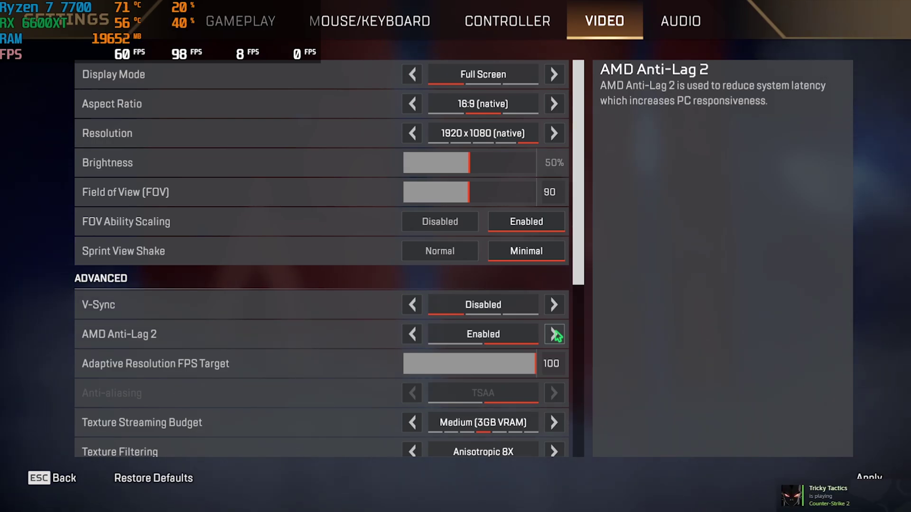
pyautogui.scroll(-5, 174, 215)
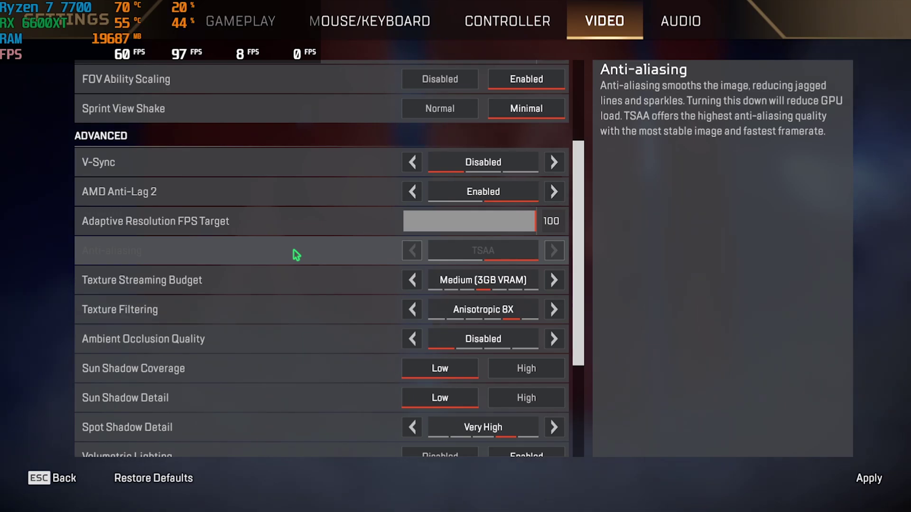
# - Switch Display Mode from Full Screen to Borderless Window
pyautogui.scroll(3, 295, 254)
pyautogui.click(563, 75)
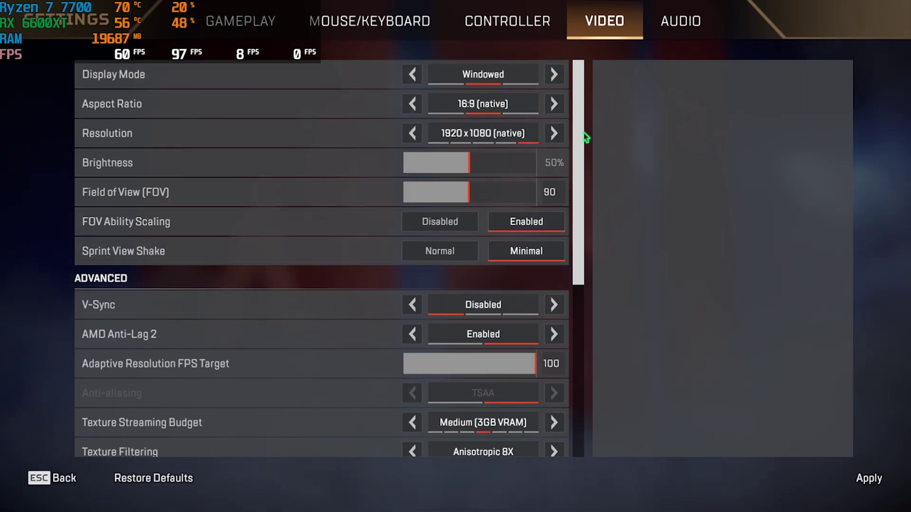
pyautogui.click(551, 74)
# - Lower Texture Filtering from Anisotropic 8X to Anisotropic 4X
pyautogui.scroll(-2, 550, 291)
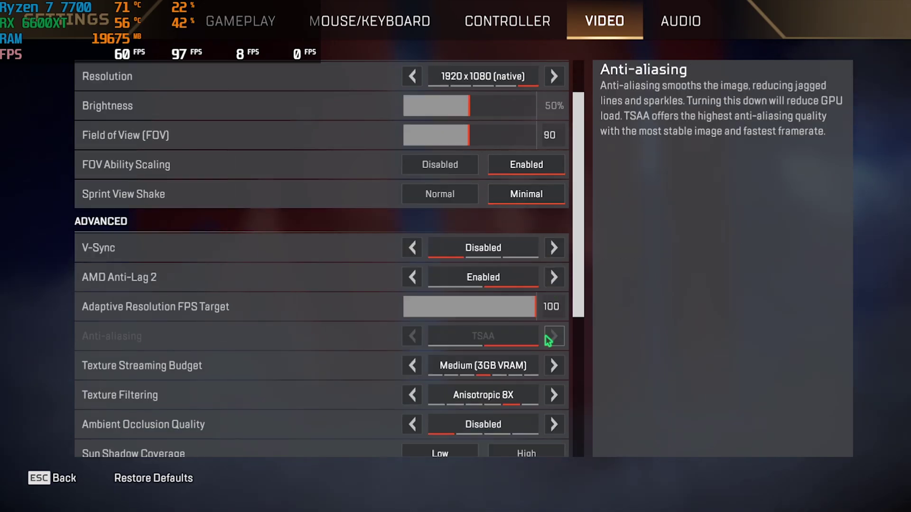
pyautogui.scroll(-1, 549, 340)
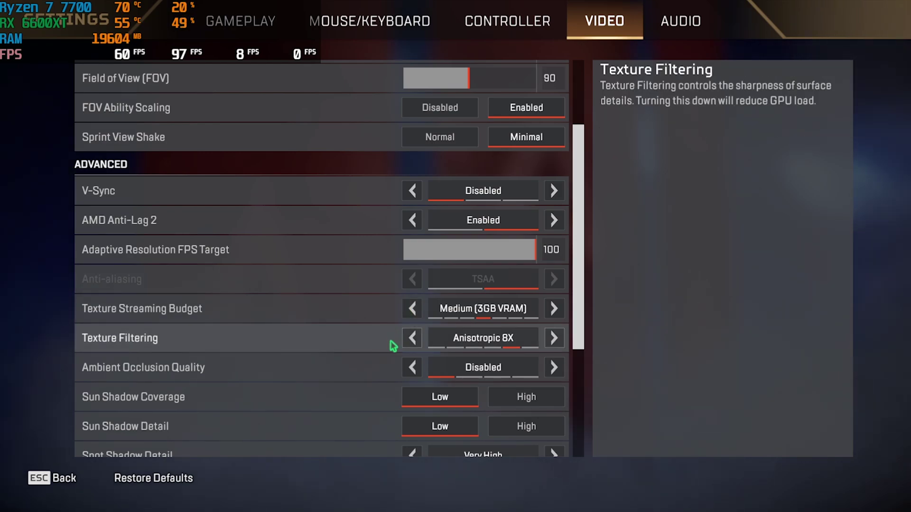
pyautogui.click(421, 340)
pyautogui.click(421, 340)
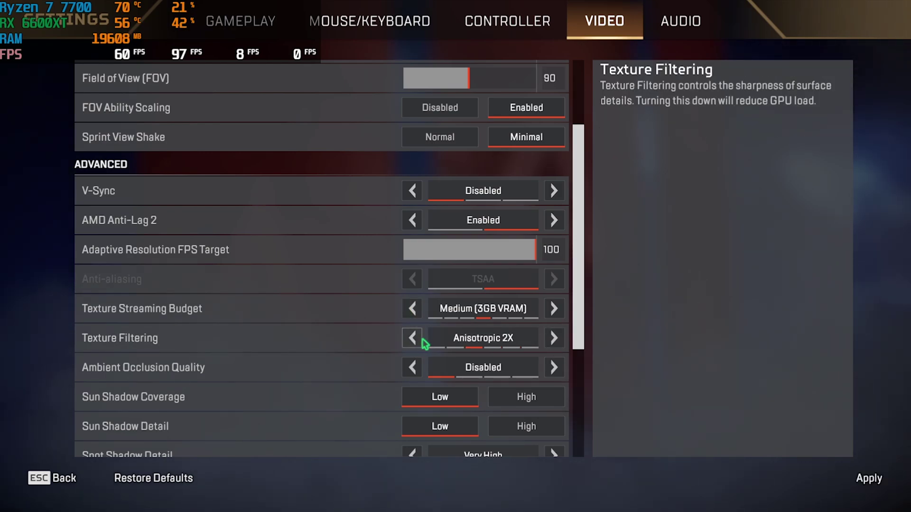
pyautogui.click(556, 347)
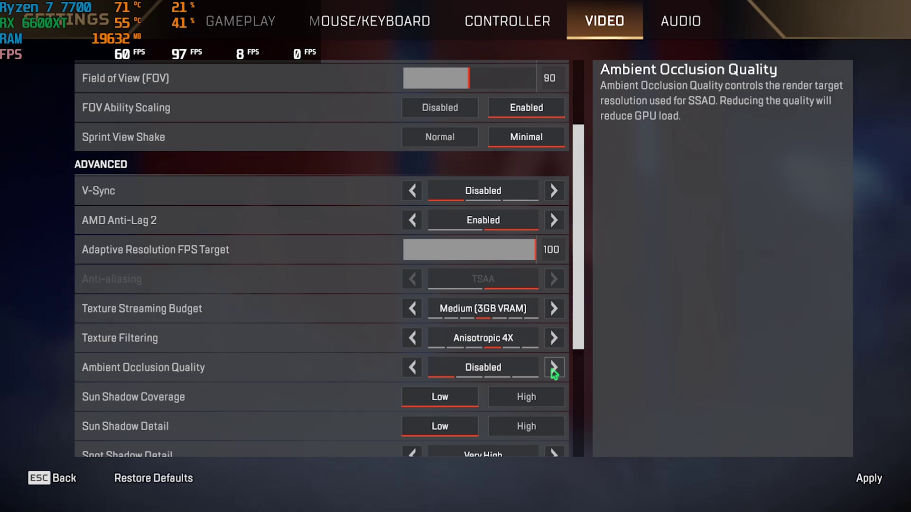
# - Lower Spot Shadow Detail from Very High to Low
pyautogui.scroll(-2, 335, 283)
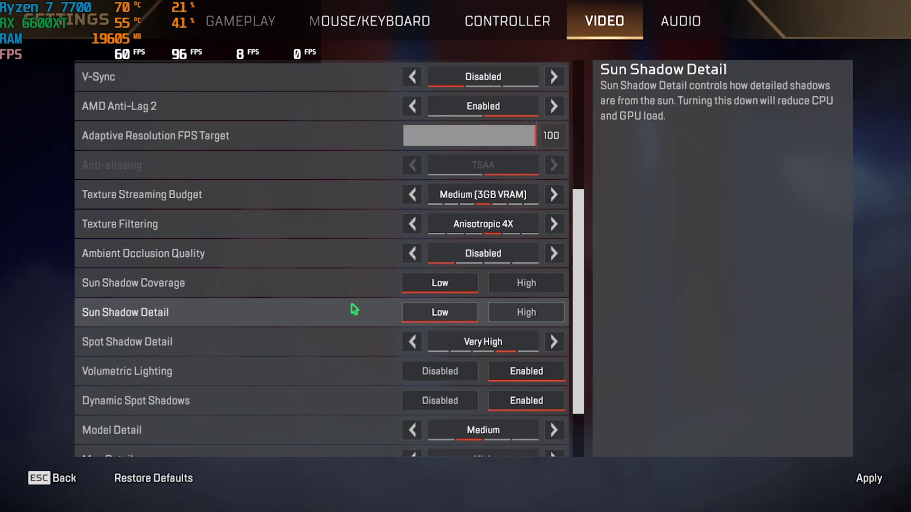
pyautogui.scroll(-1, 354, 309)
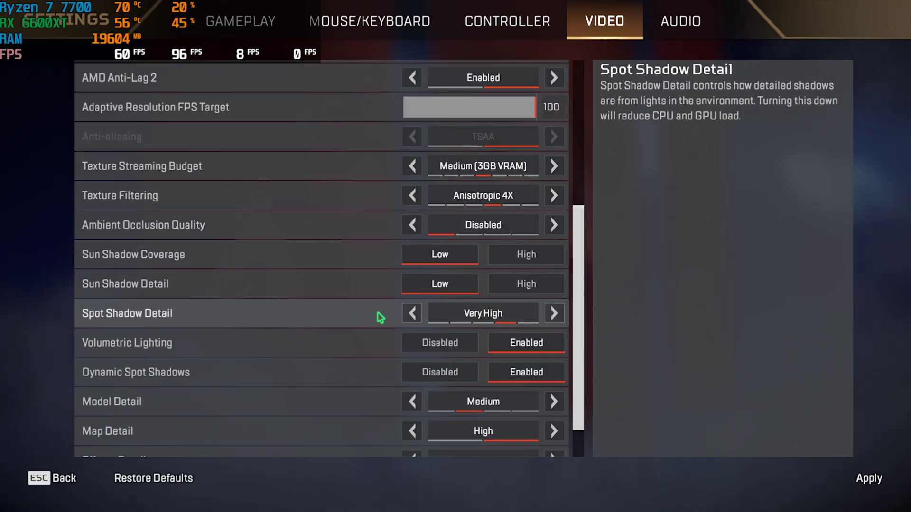
pyautogui.click(413, 314)
pyautogui.click(413, 313)
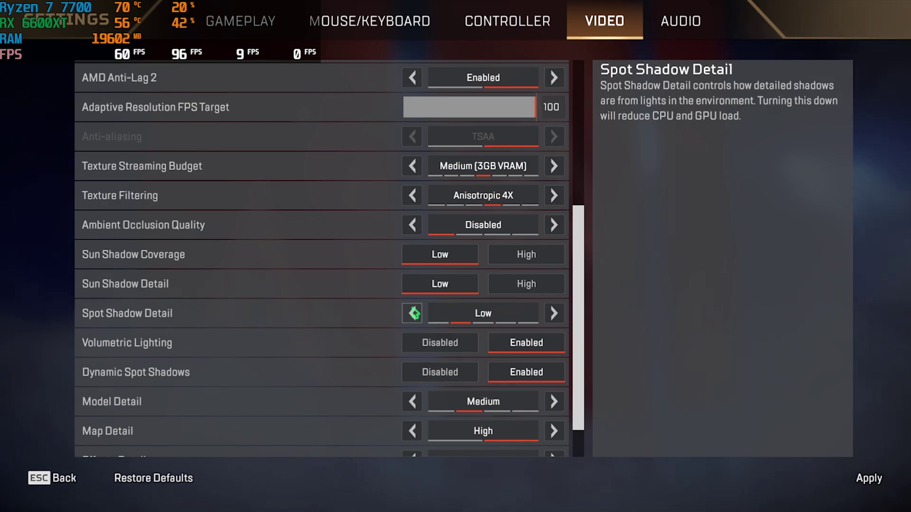
# - Disable Volumetric Lighting and Dynamic Spot Shadows, then return to the lobby
pyautogui.click(440, 344)
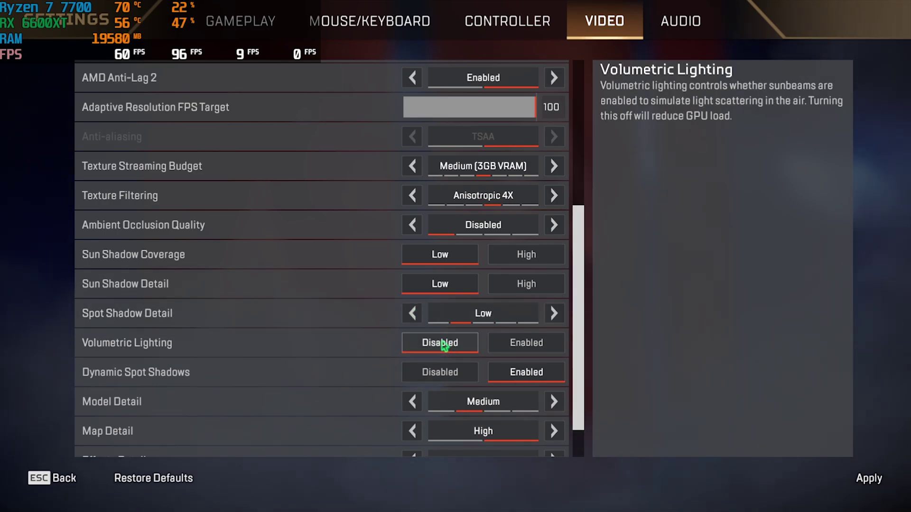
pyautogui.click(440, 372)
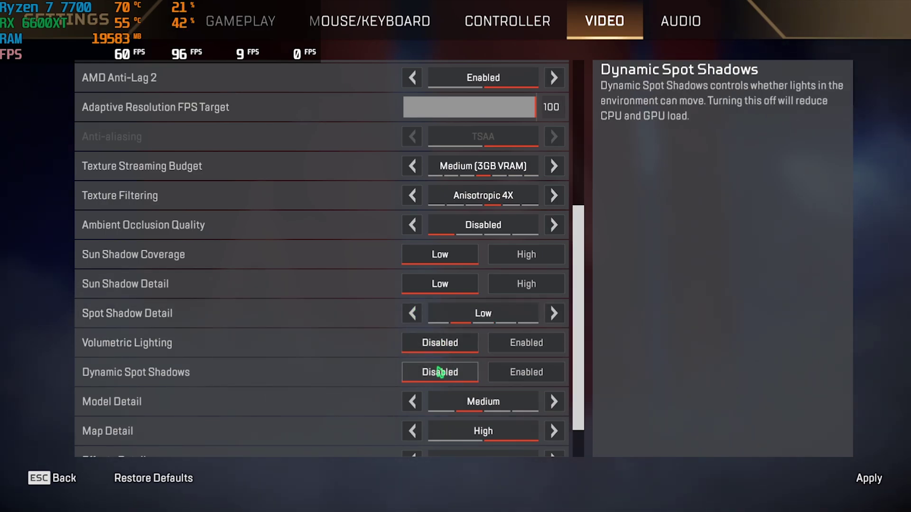
pyautogui.scroll(-2, 275, 338)
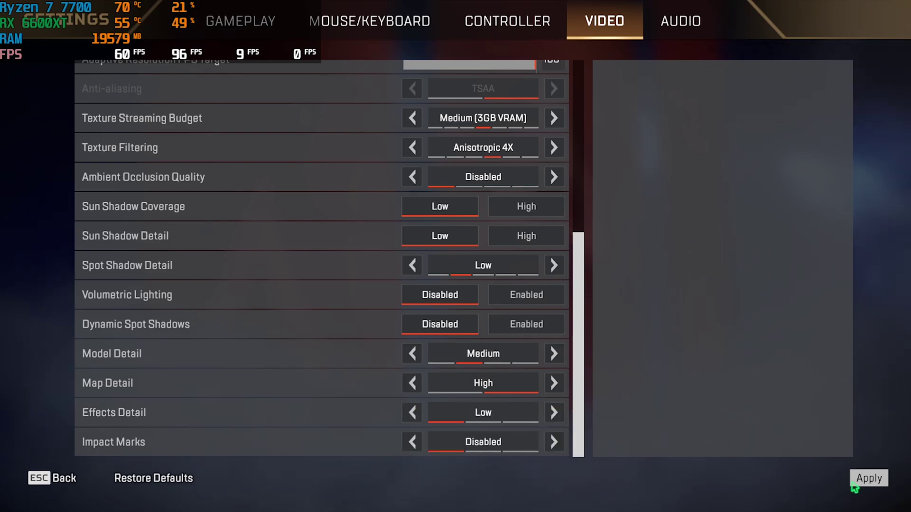
pyautogui.press('Escape')
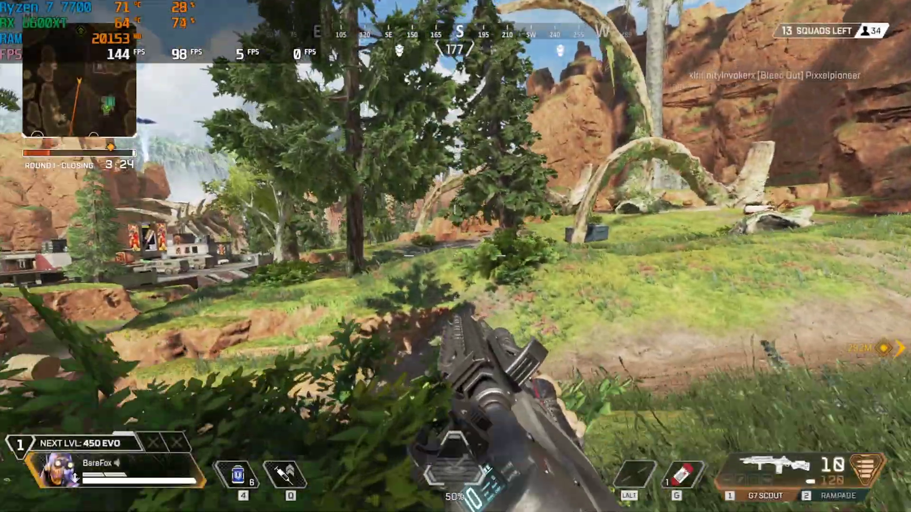
# - Run over the grassy ledge toward the distant Kings Canyon buildings, swapping from the G7 Scout to the Rampage
pyautogui.press('w')
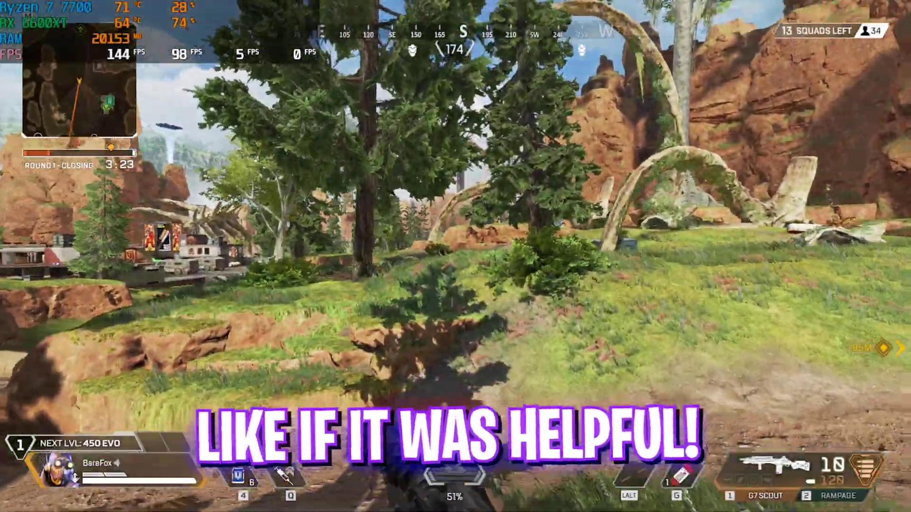
pyautogui.press('w')
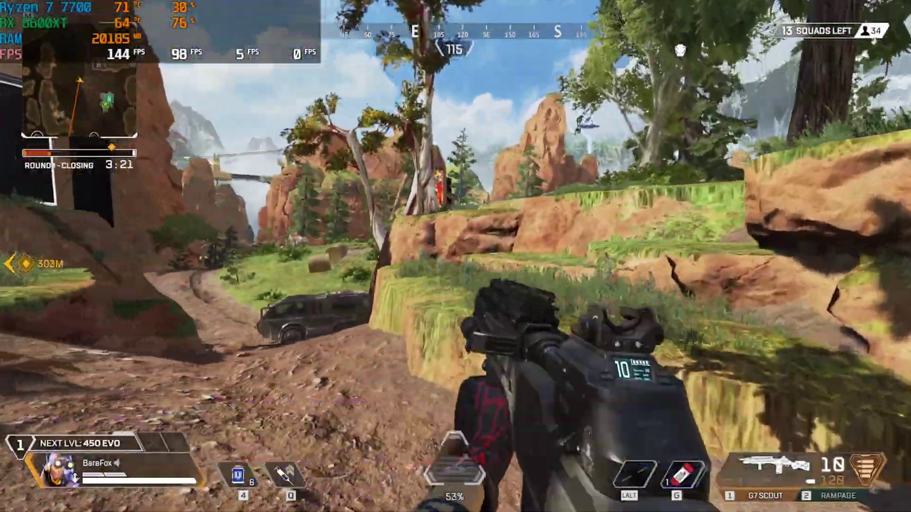
pyautogui.press('w')
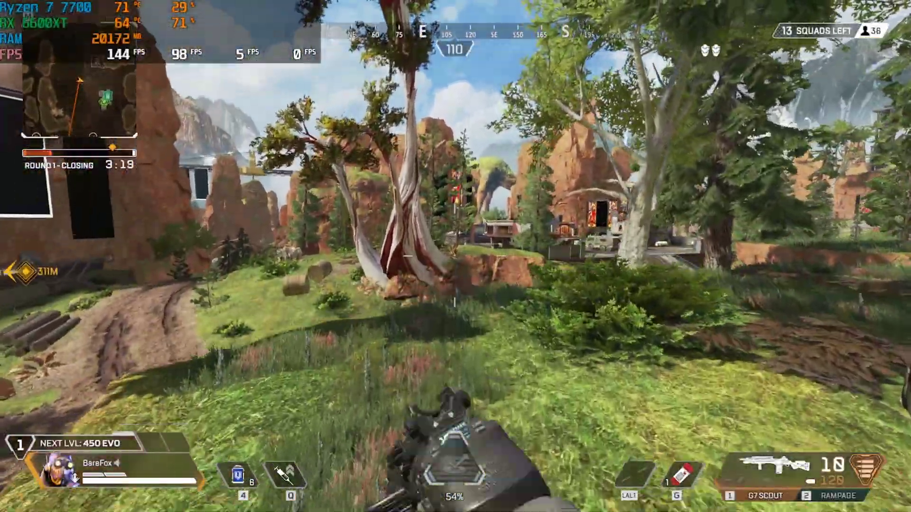
pyautogui.press('w')
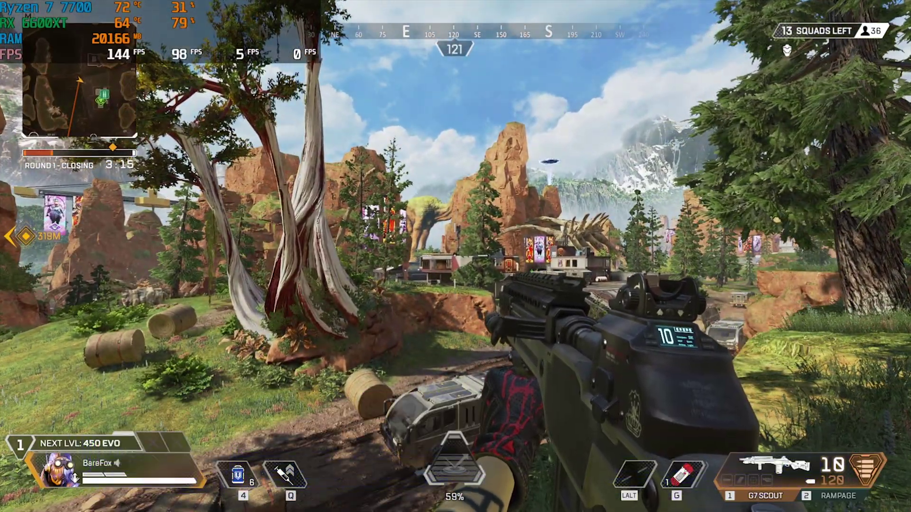
pyautogui.press('2')
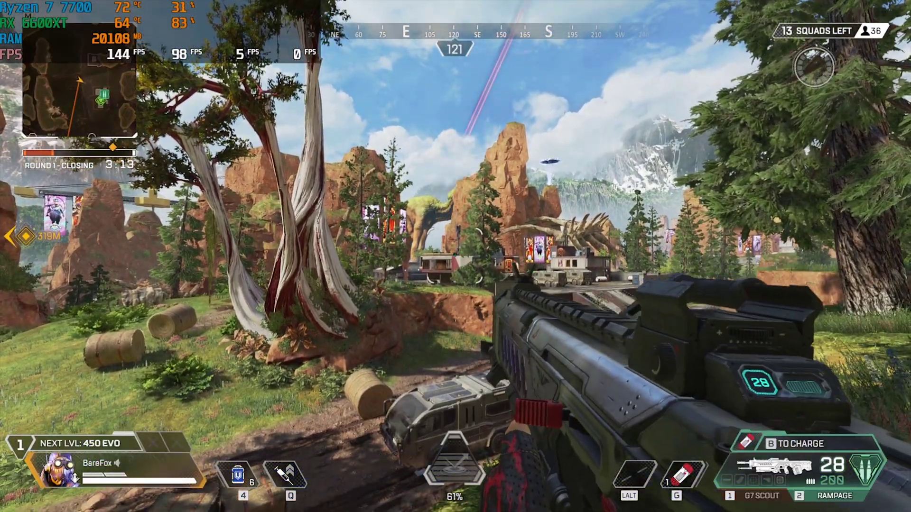
pyautogui.press('w')
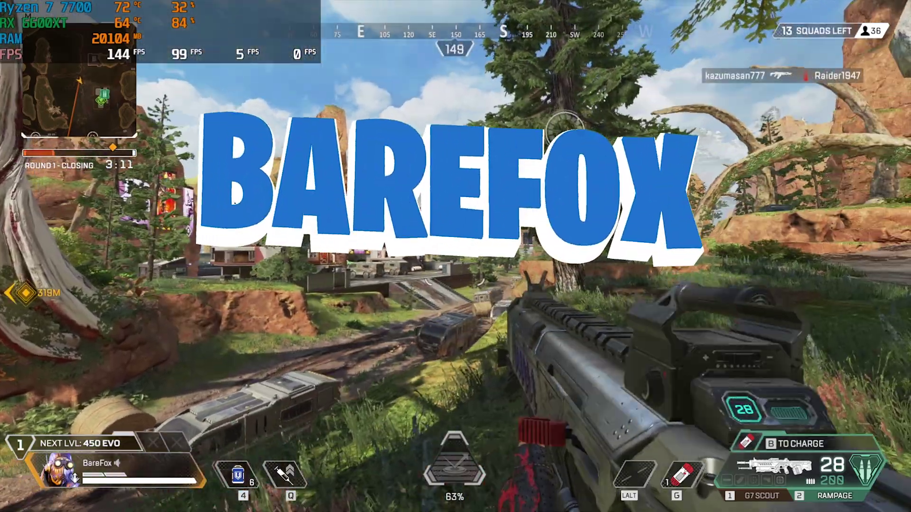